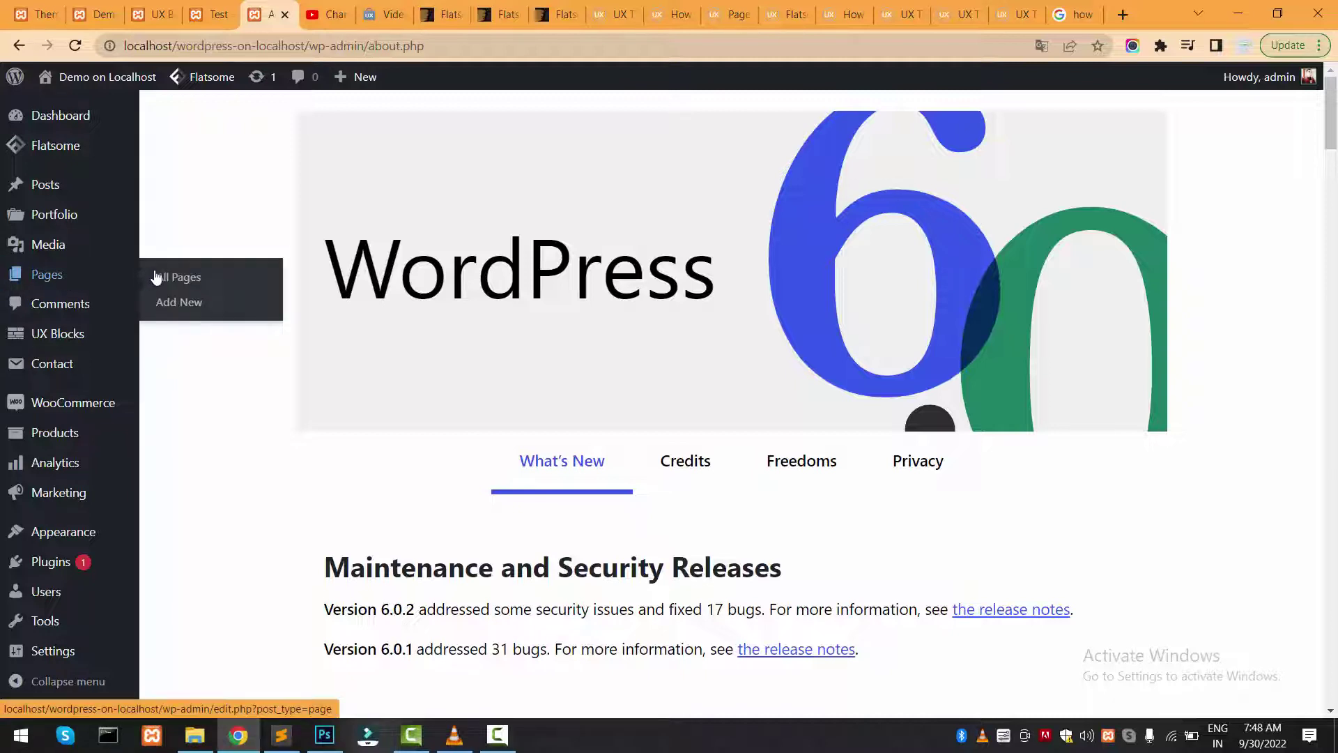
# Start a new blank page from Pages > Add New in the admin sidebar
pyautogui.click(186, 304)
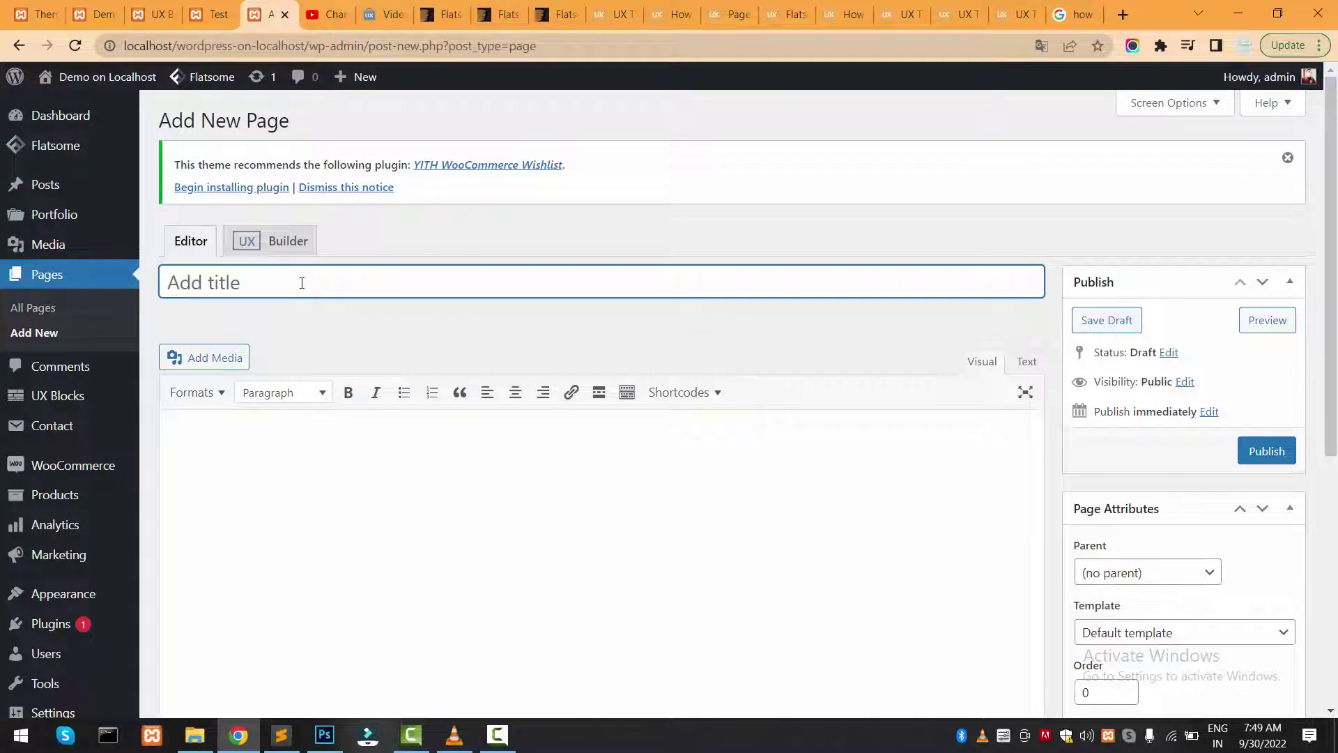
# Title the page 'Demo Page For Template in FlatSome Theme', correcting the typo at the end
pyautogui.write('Demo ')
pyautogui.write('Pa')
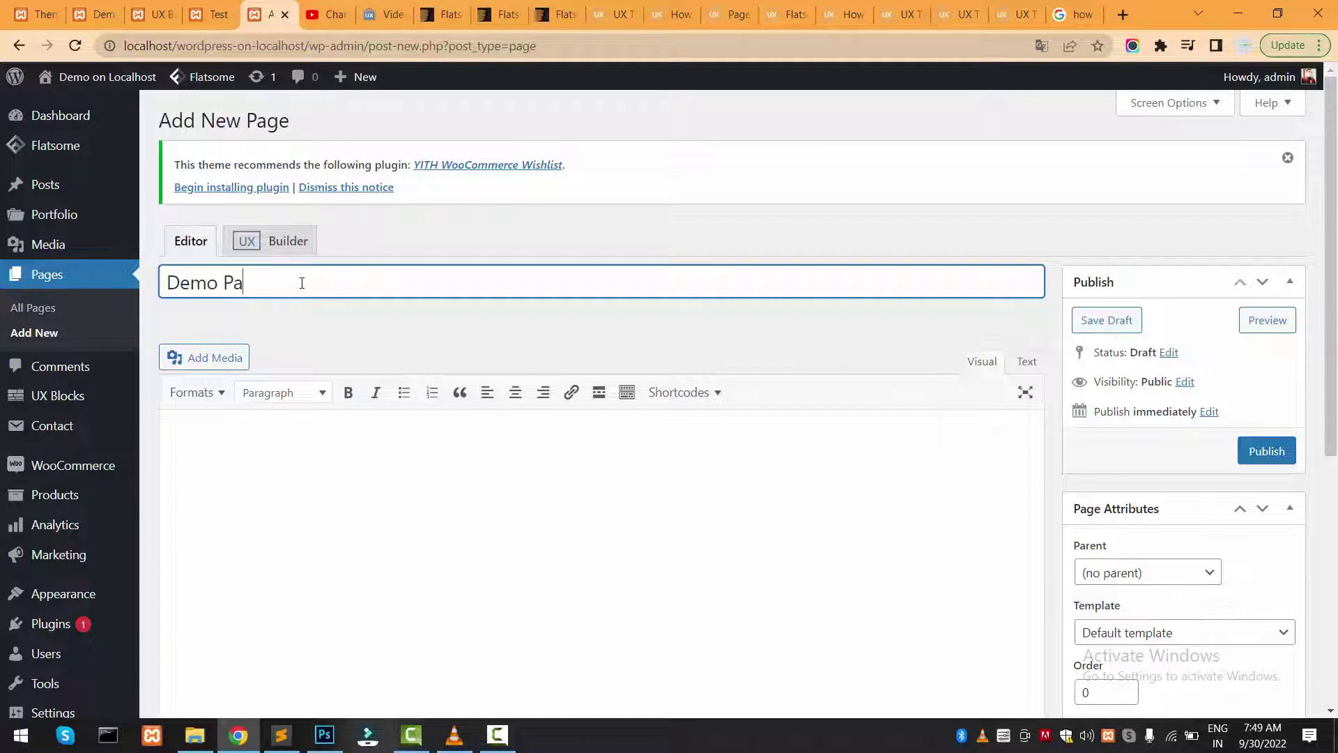
pyautogui.write('ge For ')
pyautogui.write('Te')
pyautogui.write('mplate in')
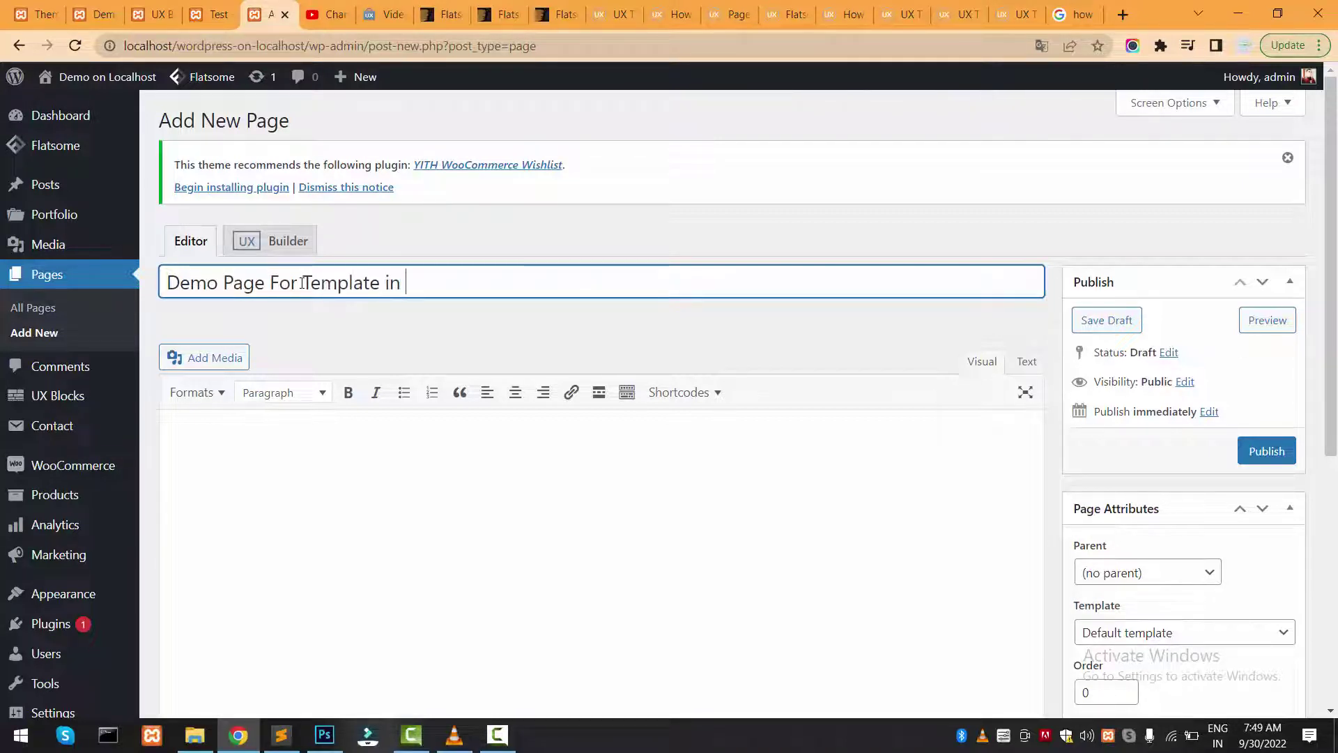
pyautogui.write(' FlatSo')
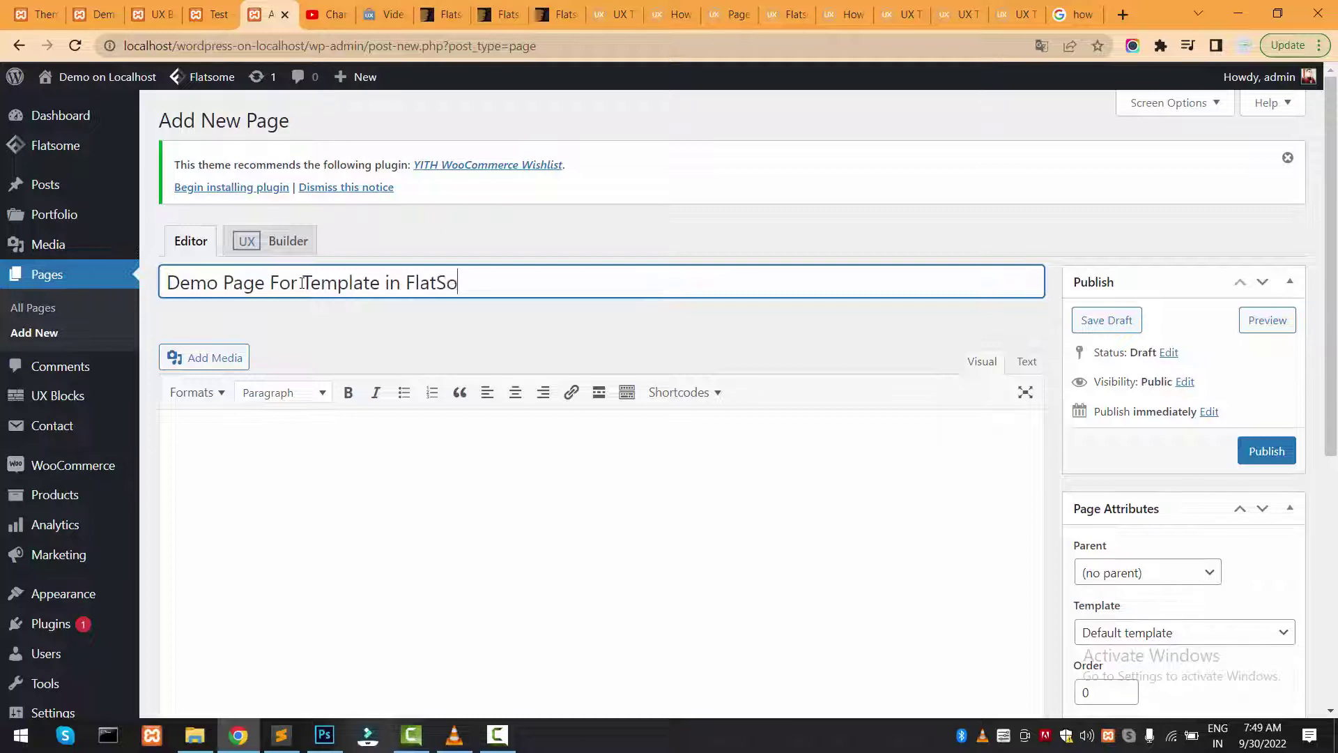
pyautogui.write('me THen')
pyautogui.press('BackSpace')
pyautogui.write('heme')
pyautogui.scroll(-3, 767, 425)
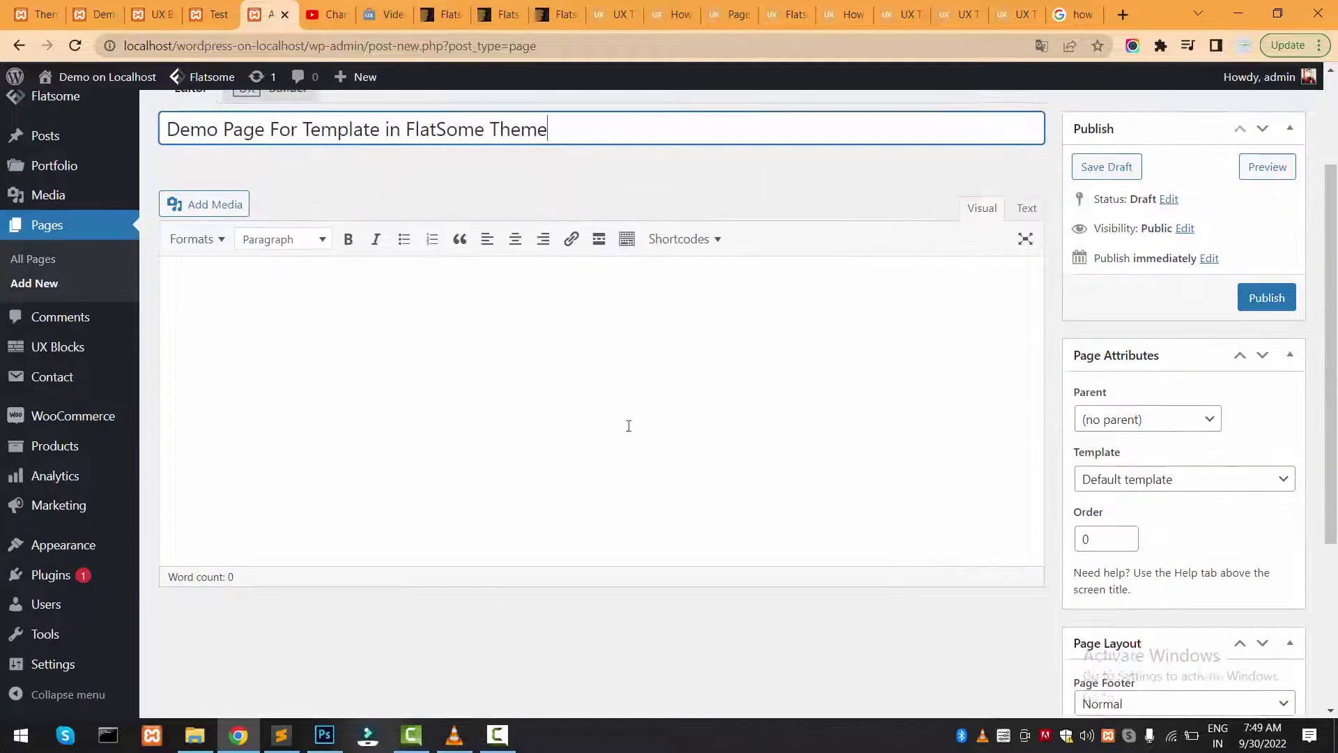
pyautogui.scroll(3, 418, 412)
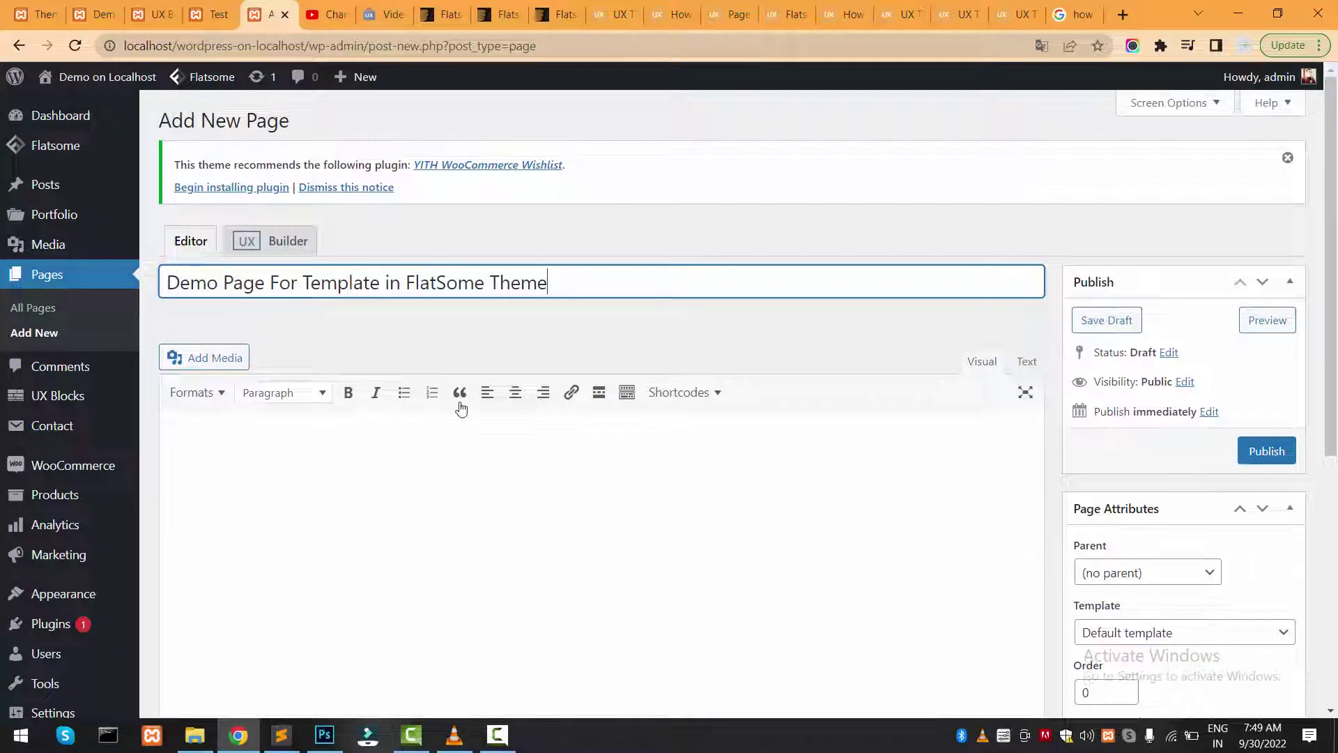
pyautogui.click(277, 251)
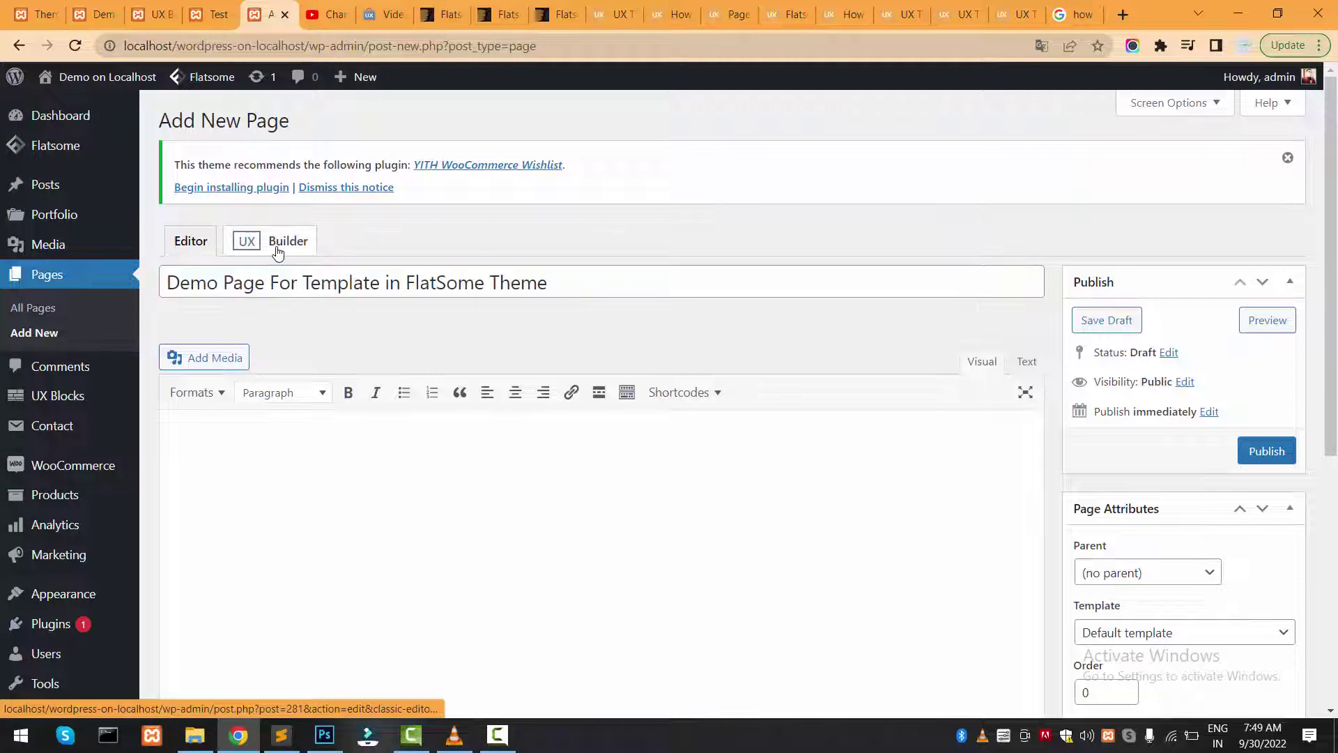
# Publish 'Demo Page For Template in FlatSome Theme' and open its live page in a new tab
pyautogui.click(833, 146)
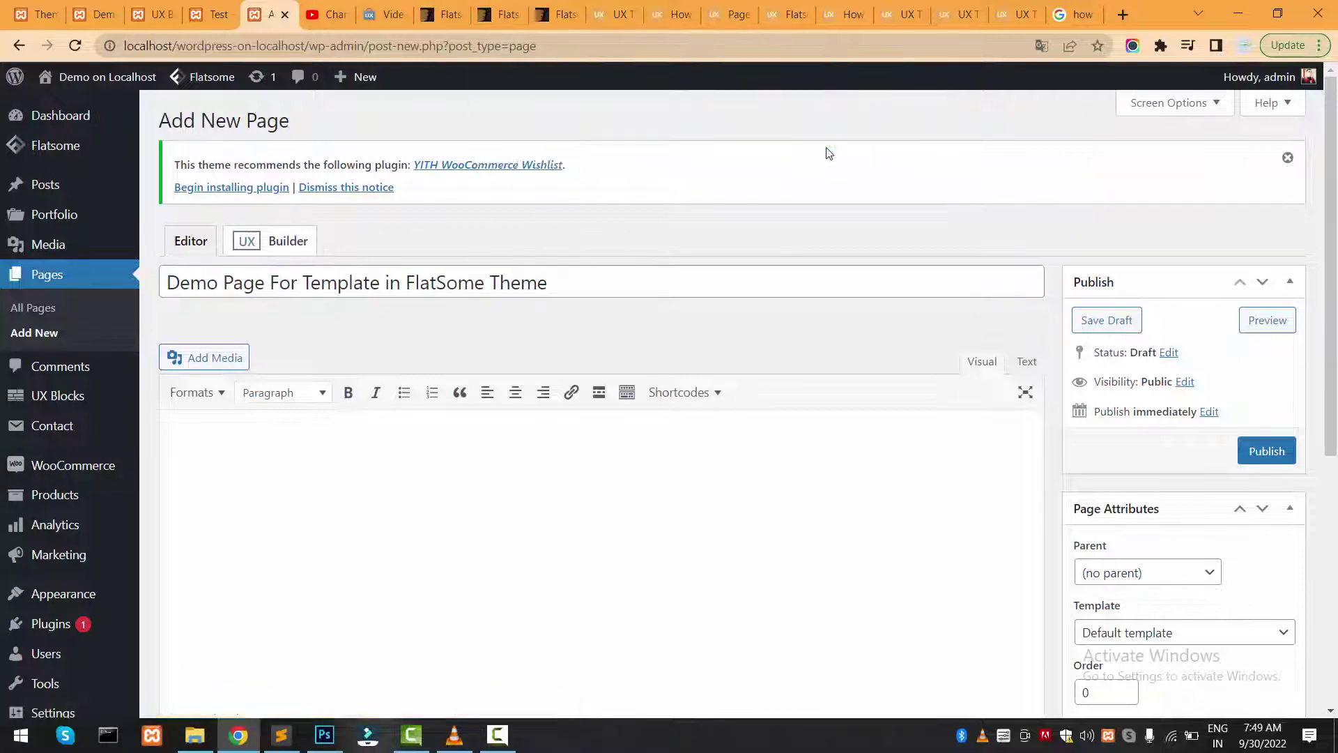
pyautogui.click(1265, 460)
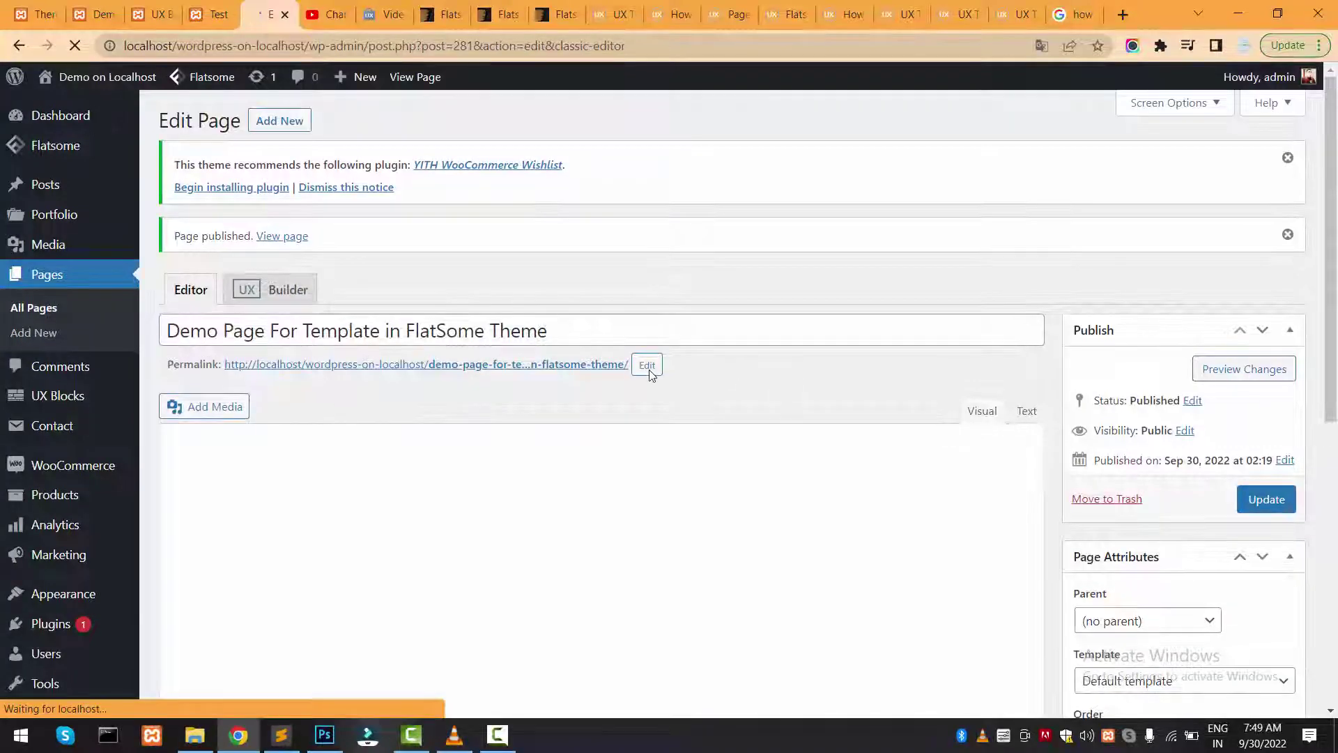
pyautogui.rightClick(291, 238)
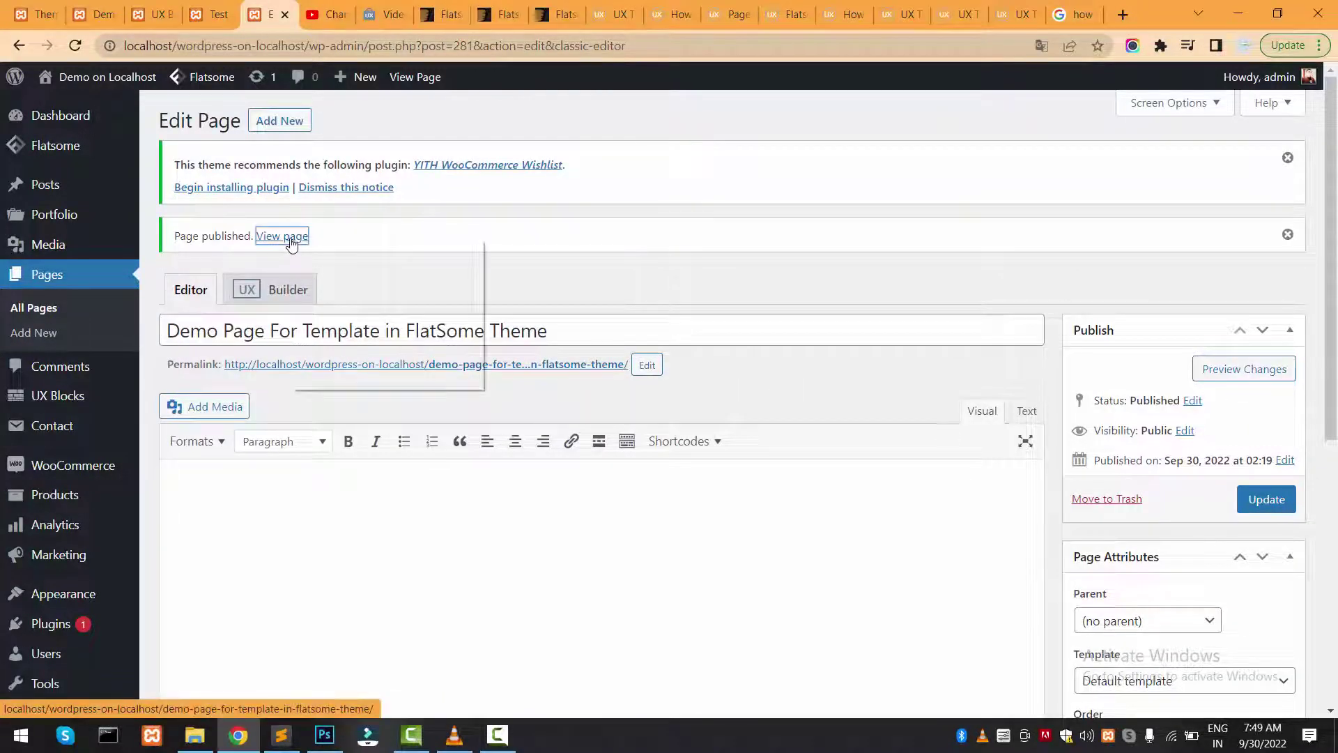
pyautogui.click(317, 257)
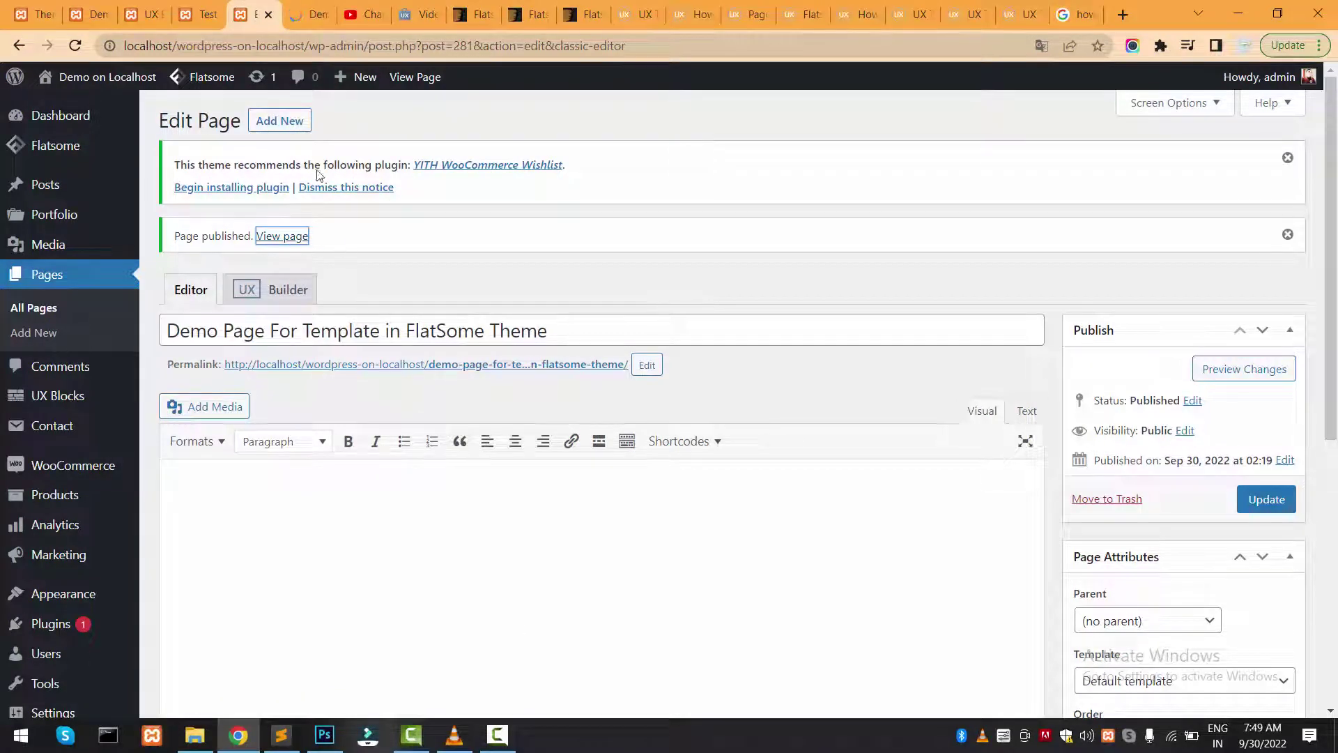
pyautogui.click(310, 14)
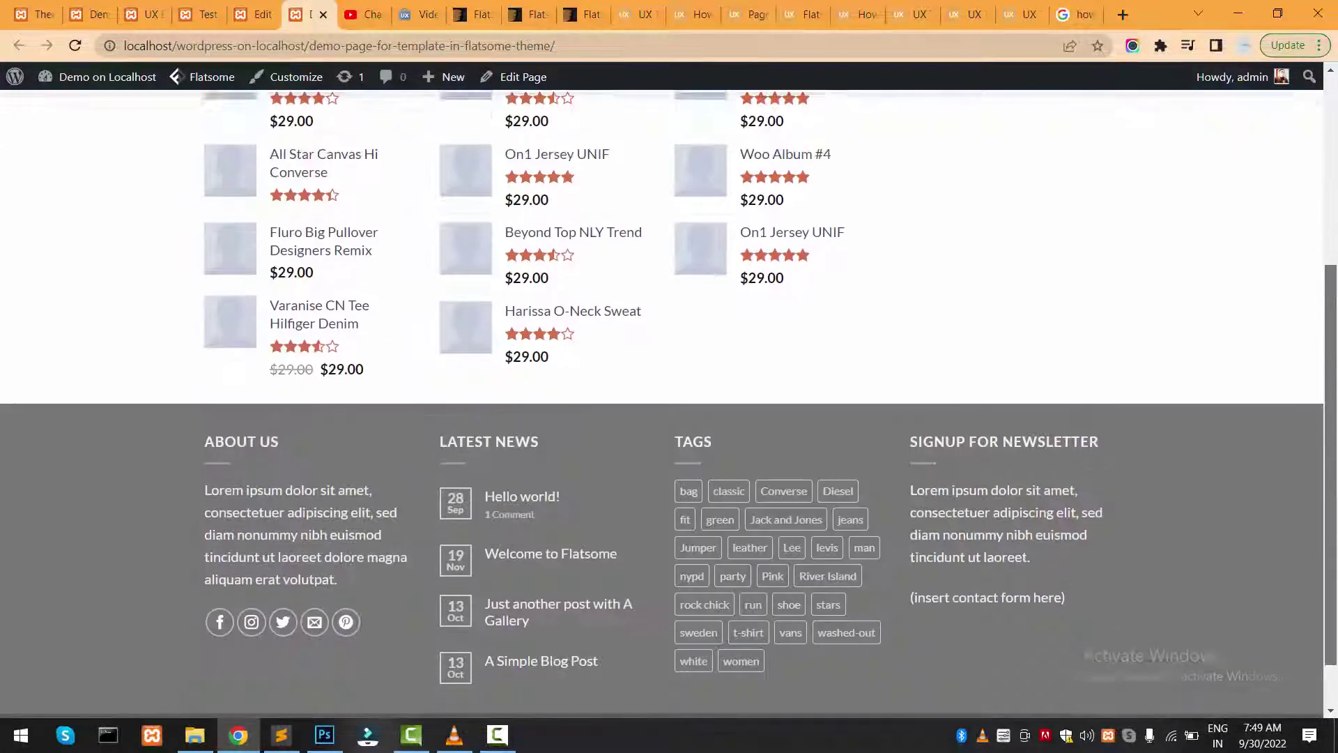
pyautogui.moveTo(1332, 115)
pyautogui.mouseDown()
pyautogui.moveTo(1331, 310)
pyautogui.moveTo(559, 255)
pyautogui.mouseUp()
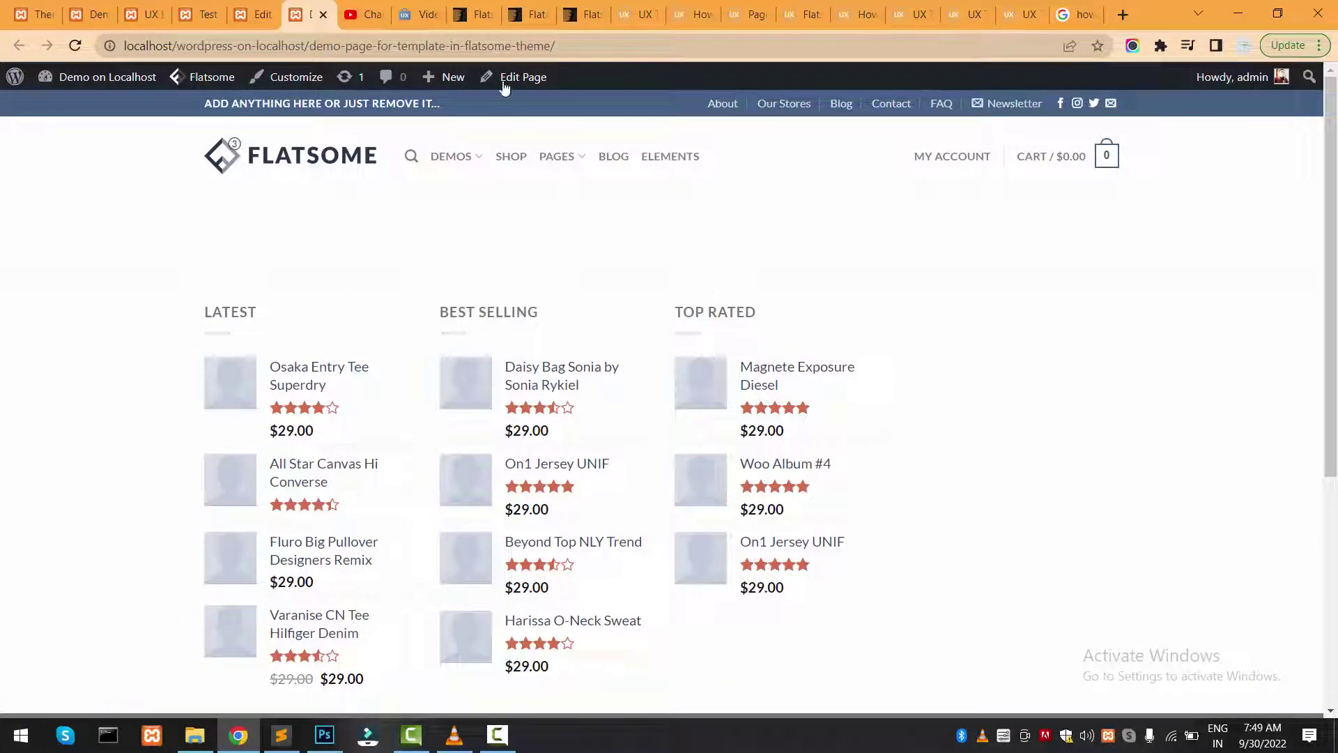
pyautogui.click(238, 7)
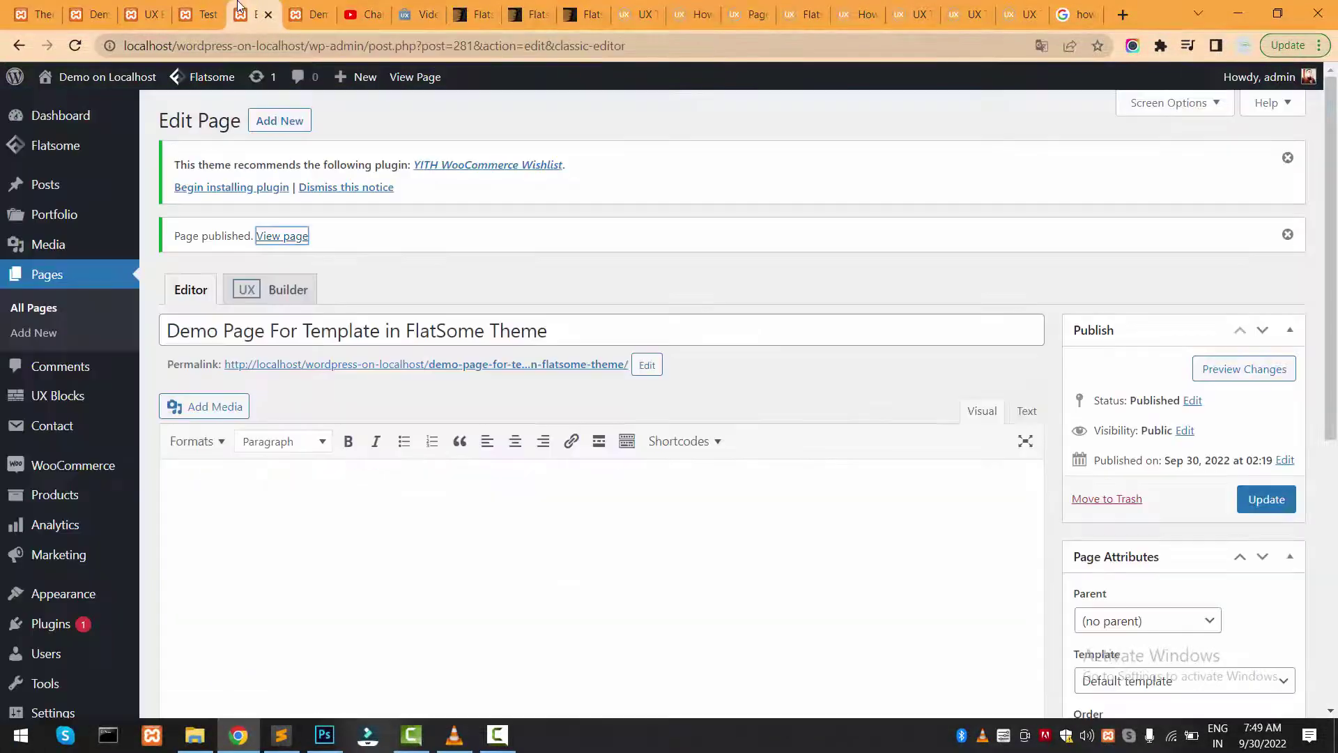
# Open the empty demo page in Flatsome UX Builder and browse the insertable template gallery
pyautogui.click(277, 295)
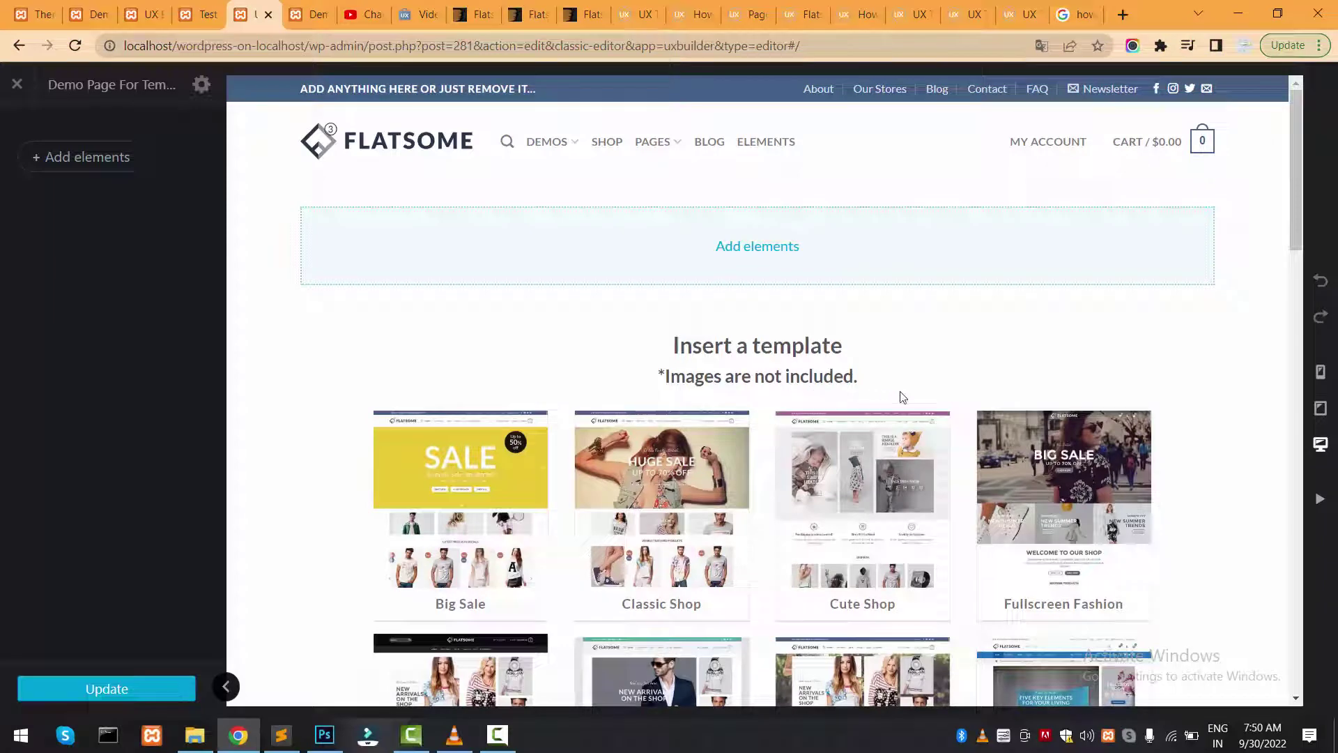
pyautogui.scroll(-3, 902, 397)
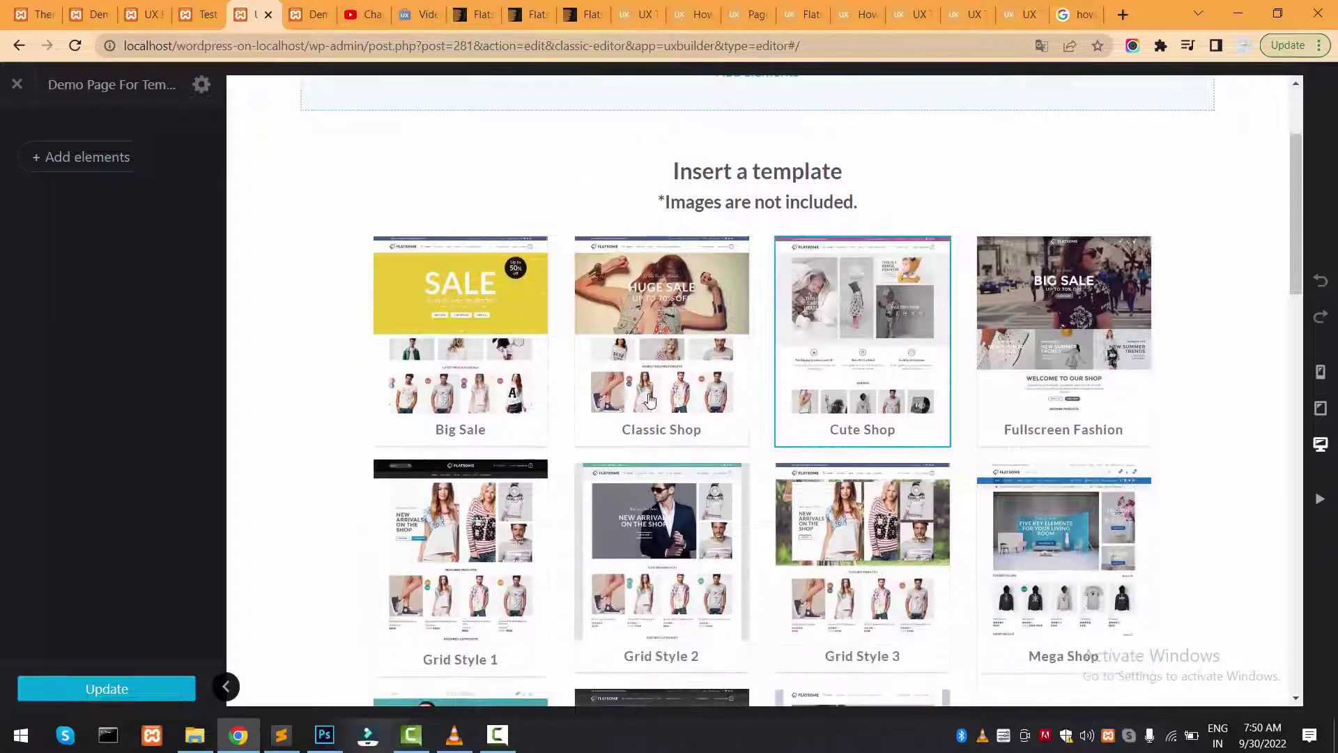
pyautogui.scroll(-5, 612, 397)
pyautogui.scroll(-5, 609, 399)
pyautogui.scroll(-5, 610, 404)
pyautogui.scroll(-1, 613, 410)
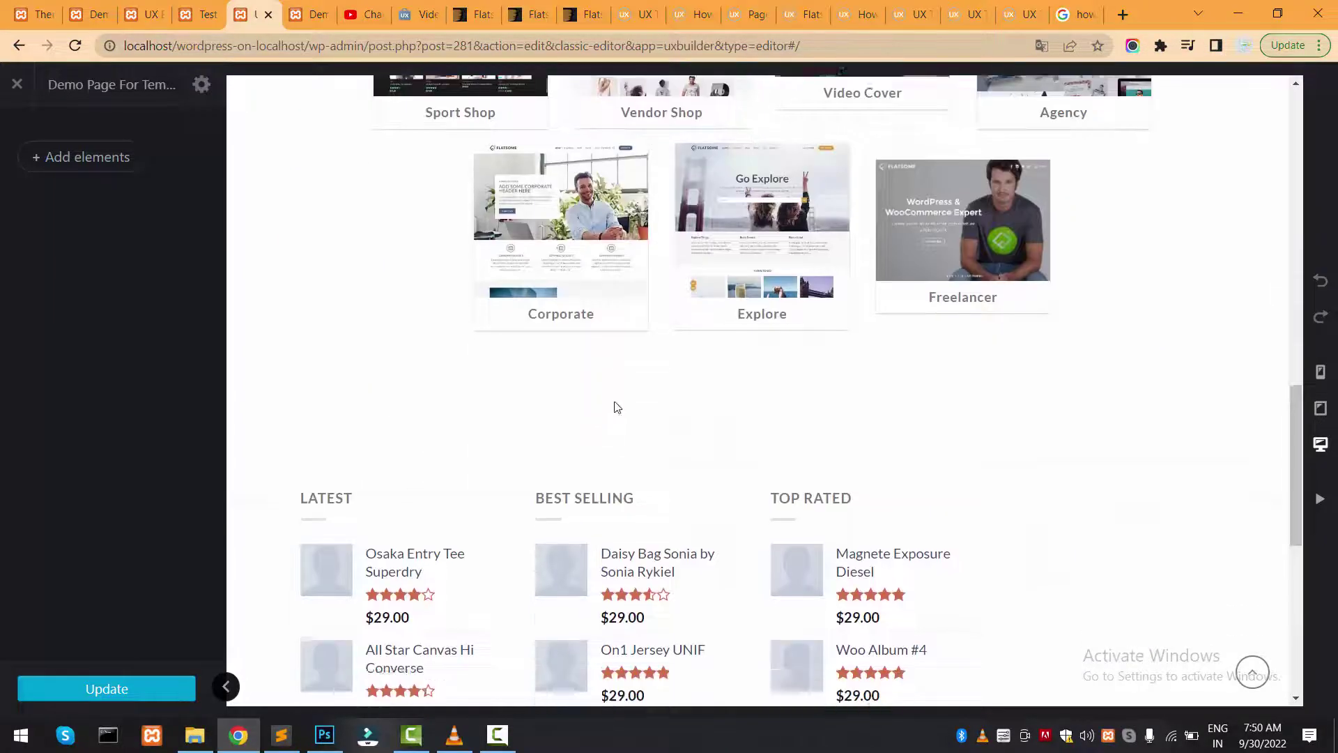
pyautogui.scroll(-5, 613, 409)
pyautogui.scroll(-5, 620, 414)
pyautogui.scroll(2, 743, 503)
pyautogui.scroll(15, 741, 513)
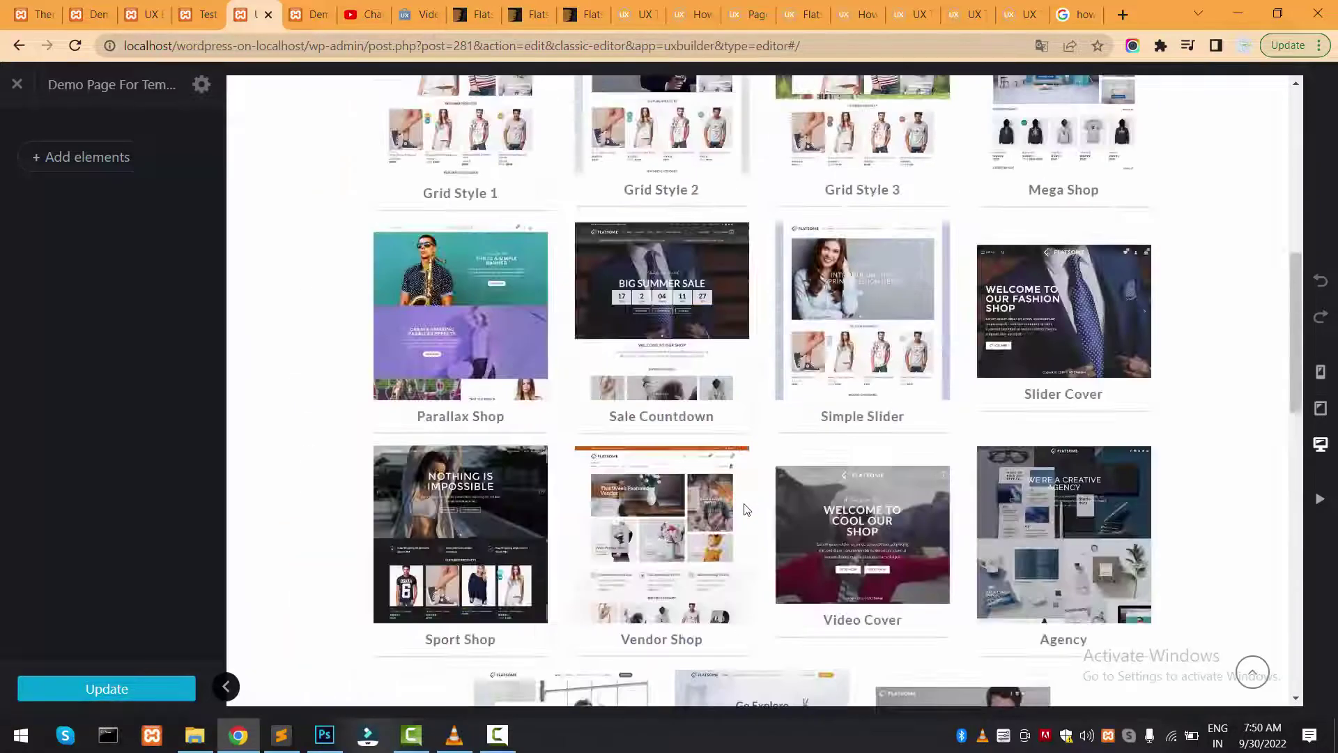
pyautogui.scroll(10, 741, 524)
pyautogui.scroll(3, 743, 508)
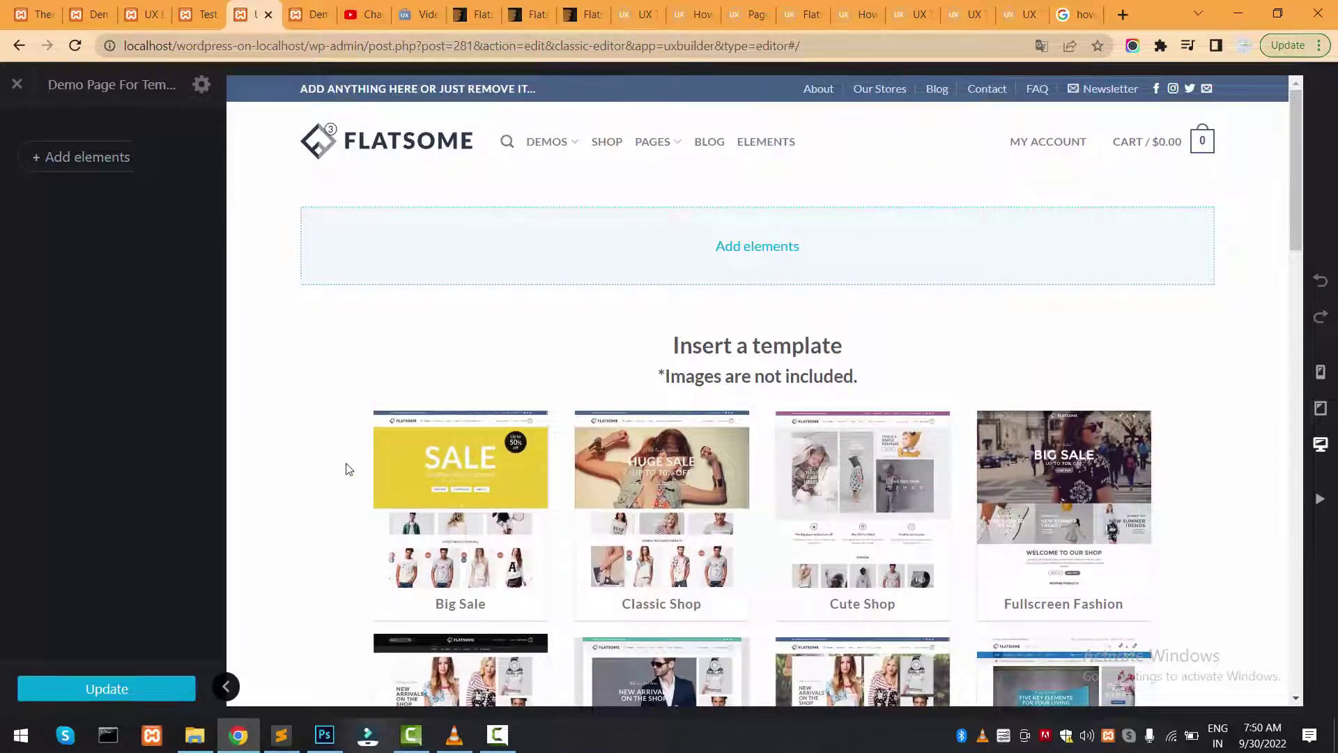
# Scroll the template grid to find the Classic Shop design
pyautogui.scroll(-1, 349, 467)
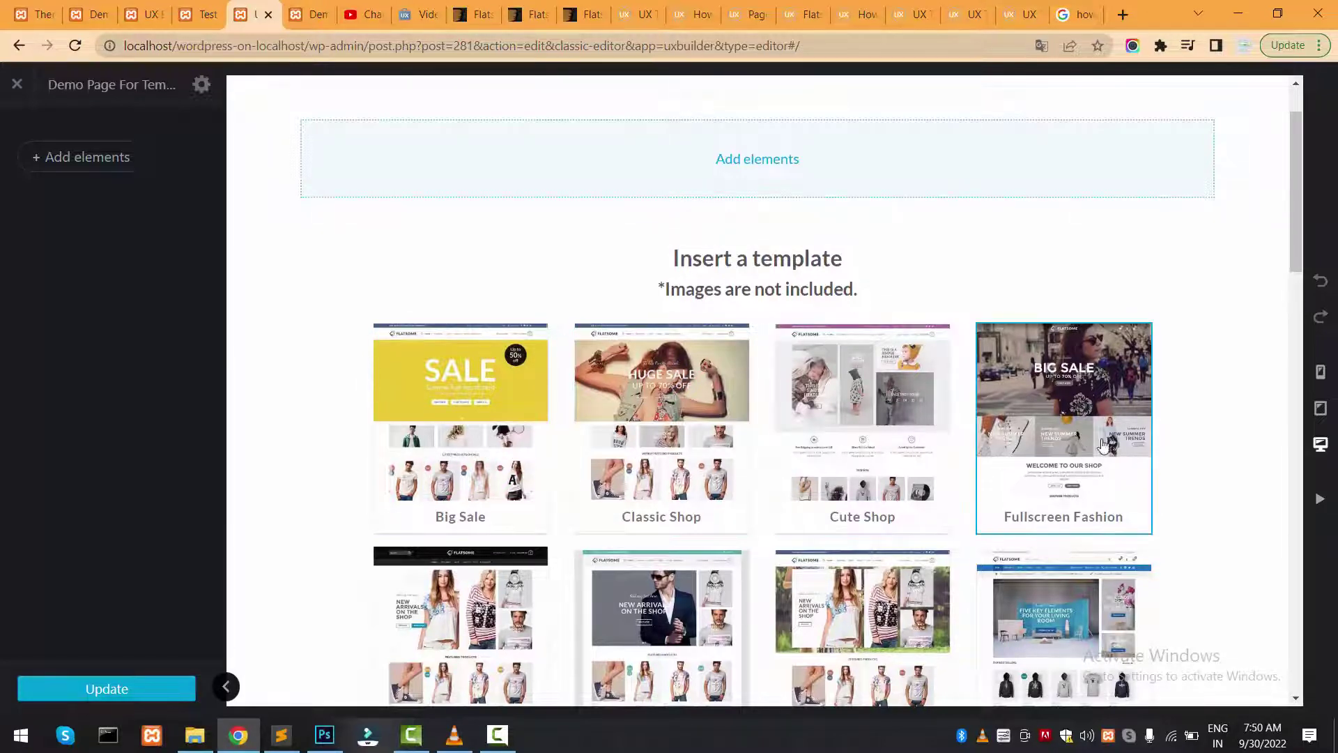
pyautogui.scroll(-4, 1237, 399)
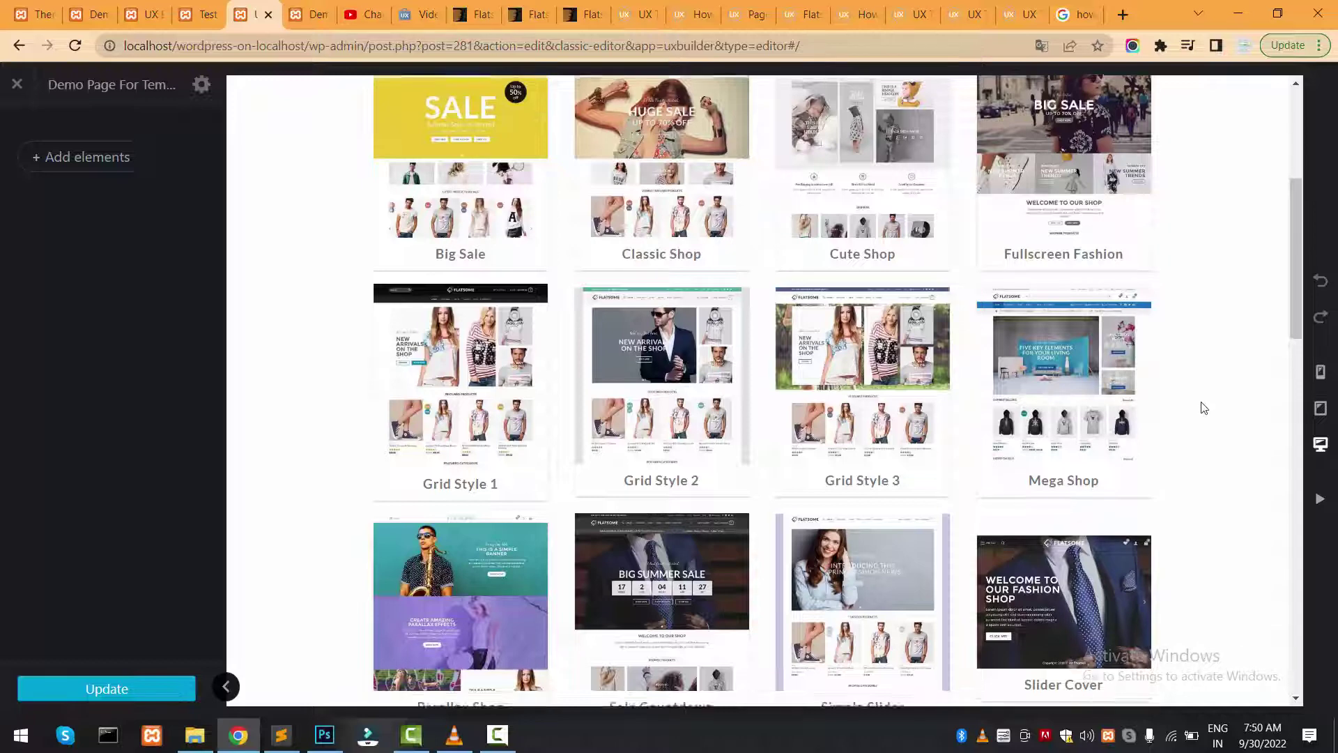
pyautogui.scroll(-3, 1203, 407)
pyautogui.scroll(-1, 791, 348)
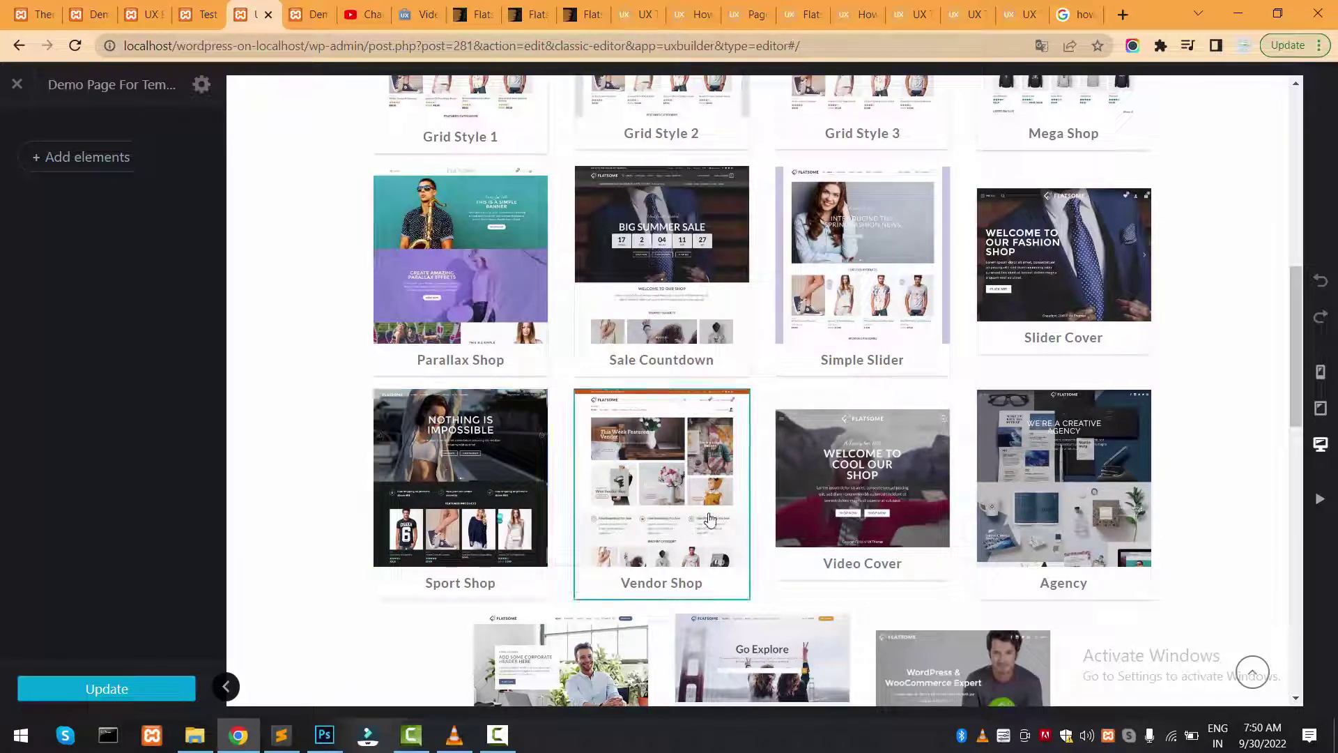
pyautogui.scroll(-3, 883, 496)
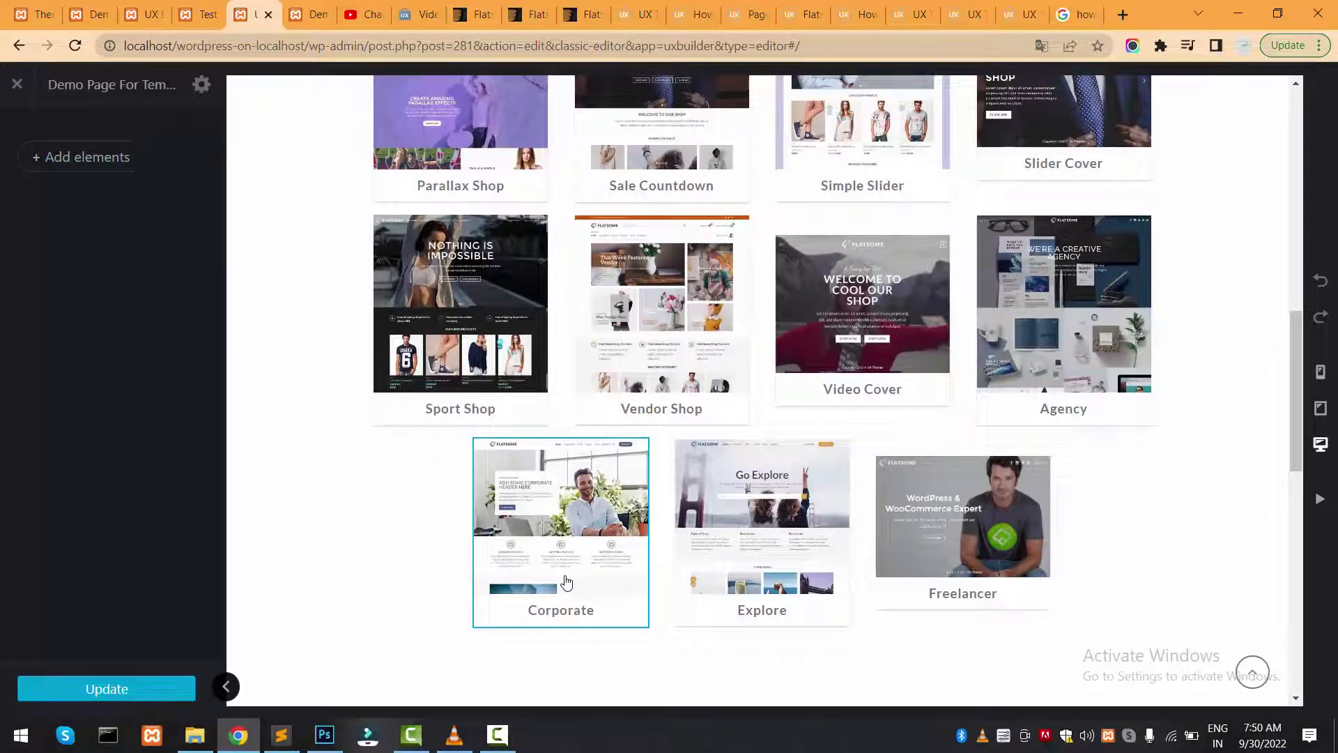
pyautogui.scroll(3, 1171, 458)
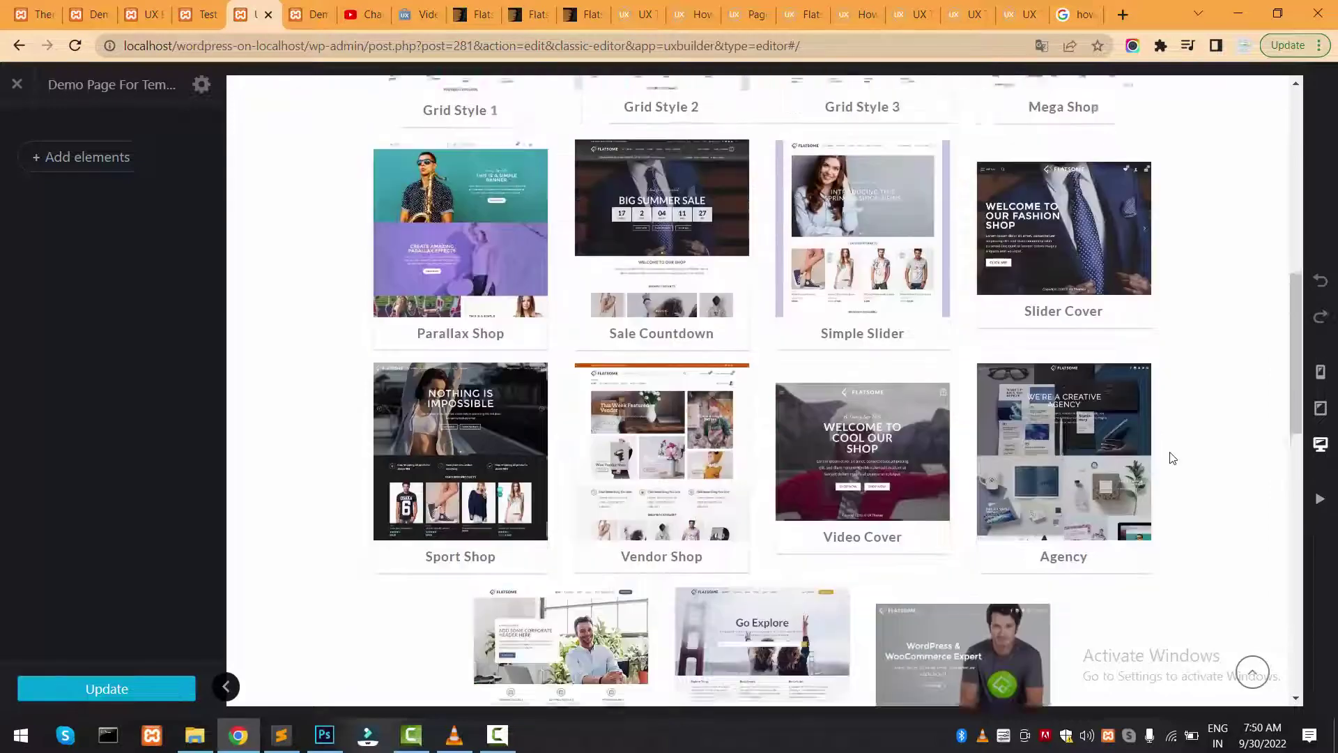
pyautogui.scroll(3, 1172, 457)
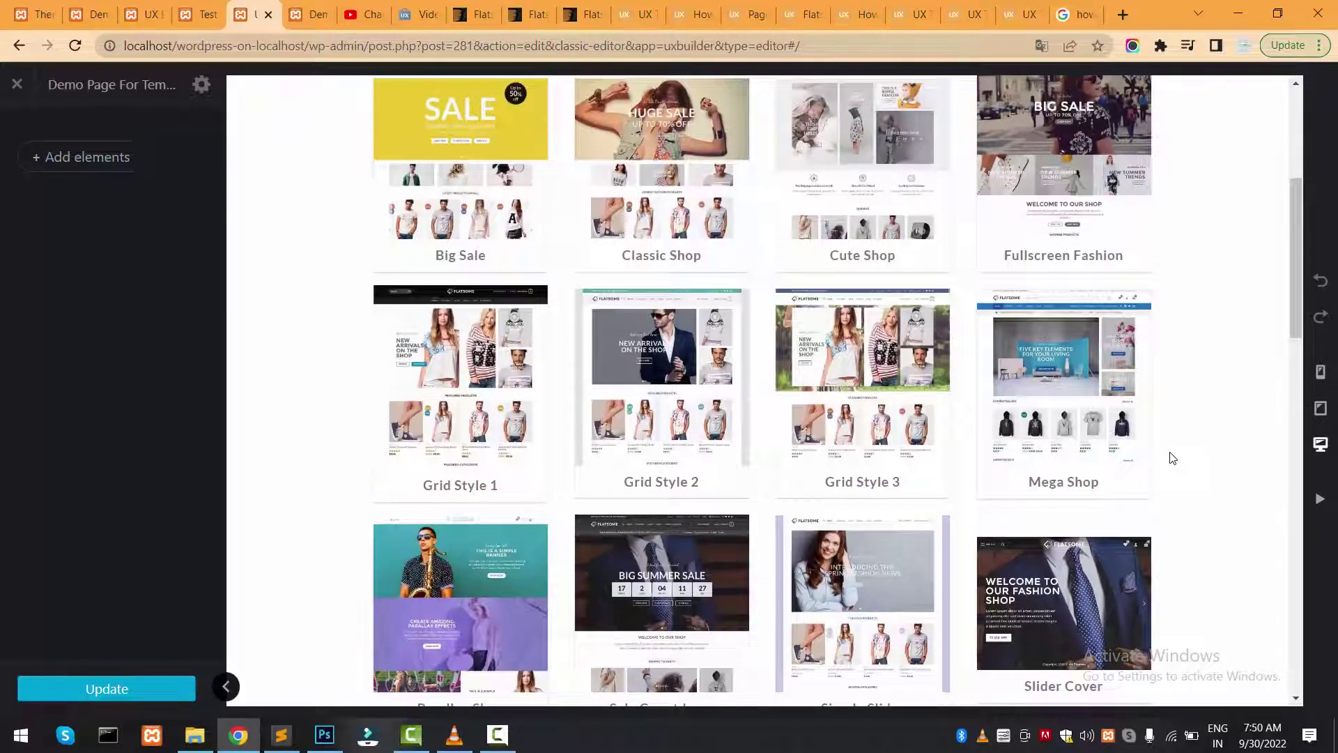
pyautogui.scroll(2, 1173, 457)
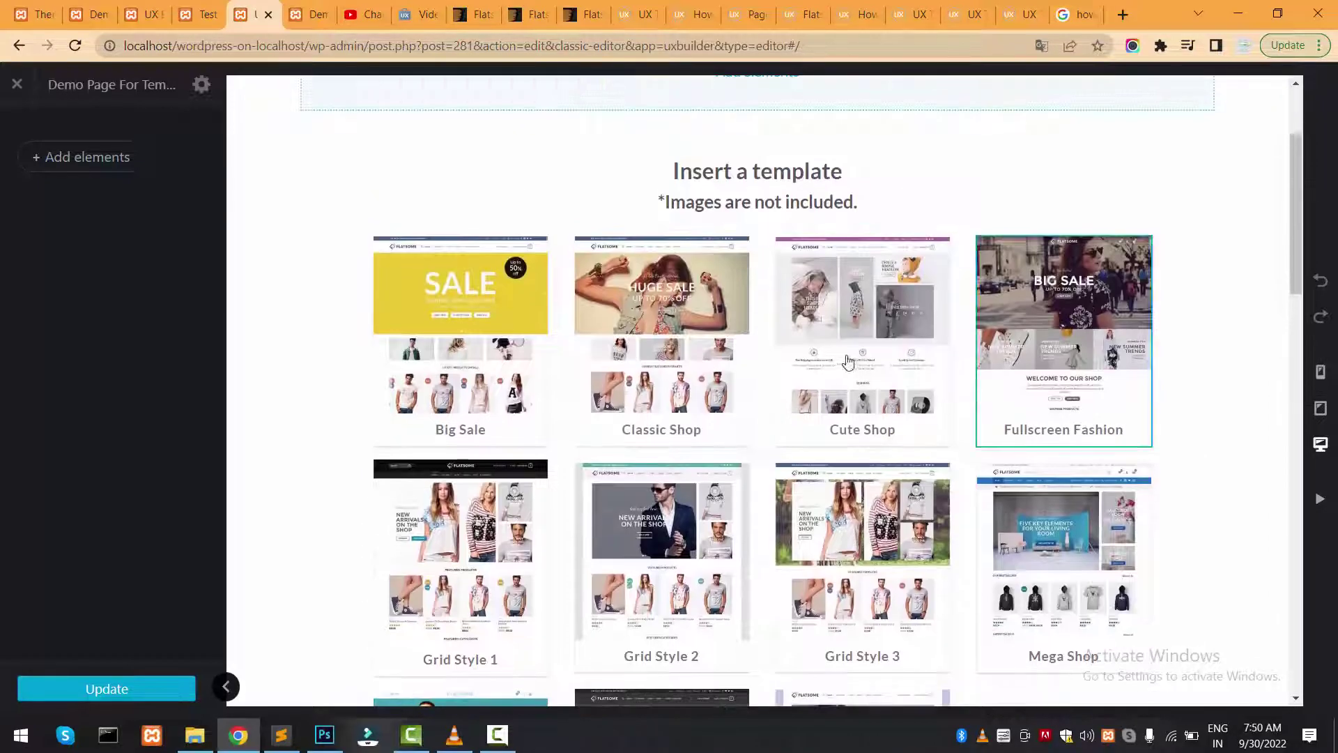
# Insert the Classic Shop template and review its slider, product, category and news sections
pyautogui.click(681, 370)
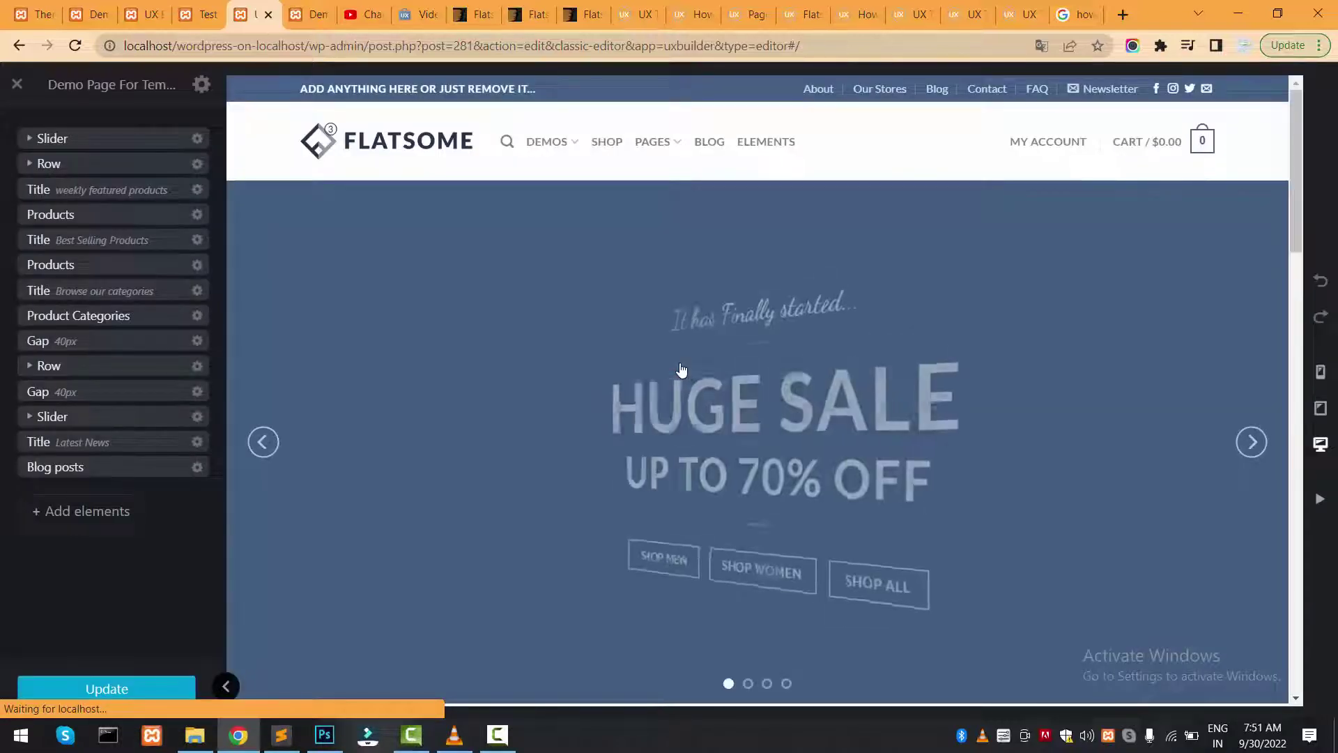
pyautogui.scroll(-4, 682, 369)
pyautogui.scroll(-5, 682, 368)
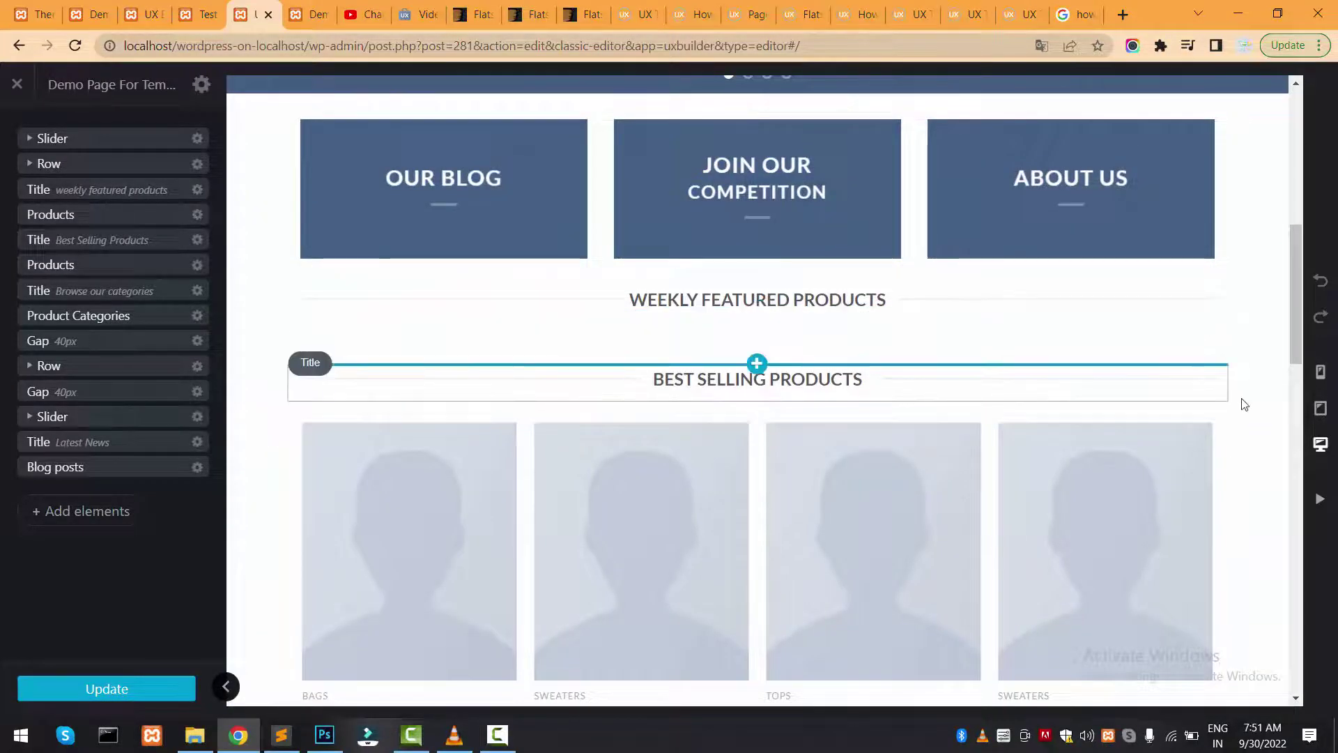
pyautogui.scroll(-2, 1248, 404)
pyautogui.scroll(-4, 1266, 411)
pyautogui.scroll(-4, 1266, 411)
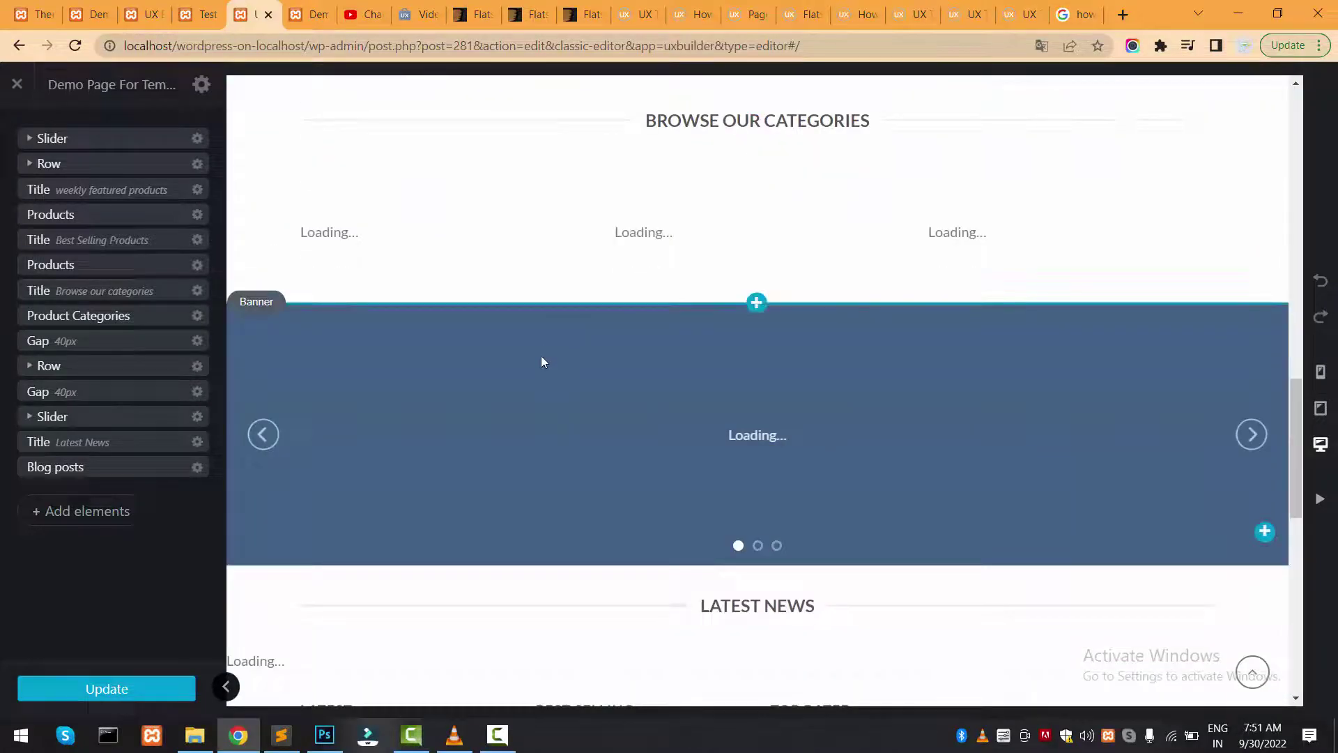
pyautogui.scroll(-5, 566, 408)
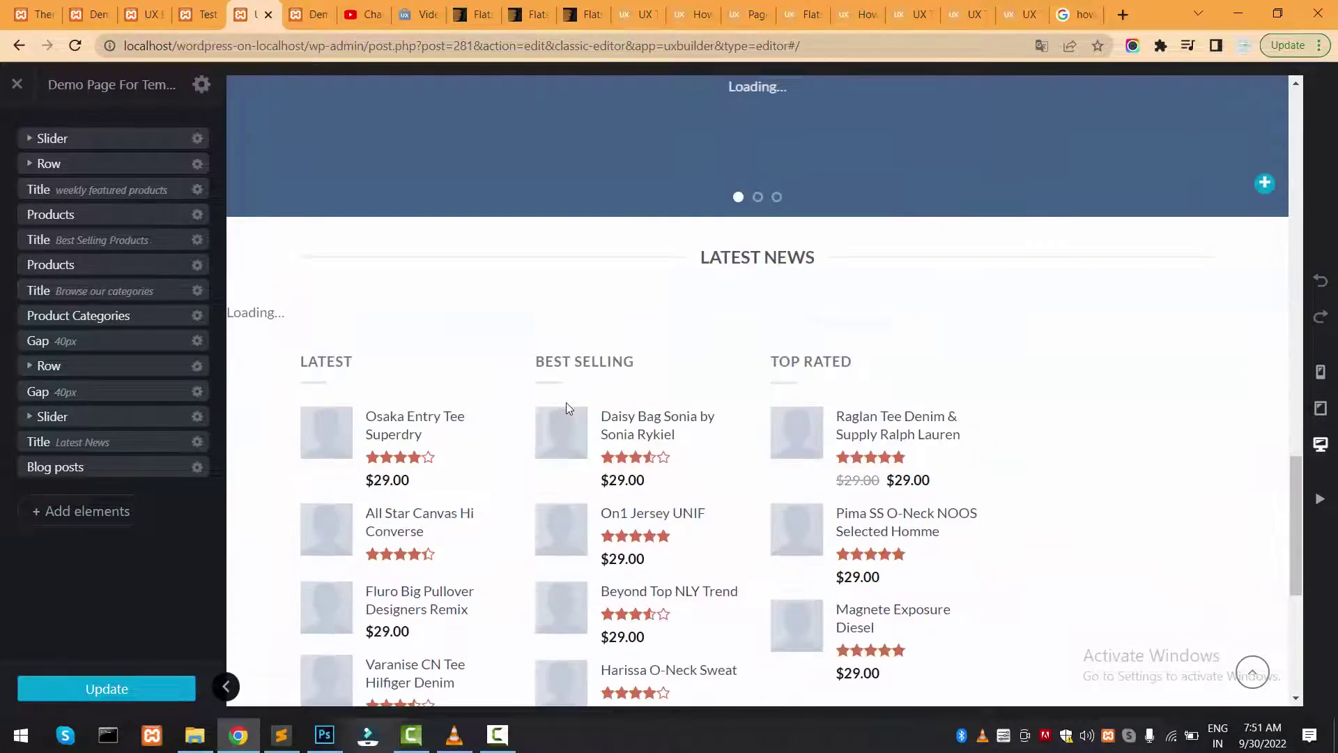
pyautogui.scroll(-4, 566, 408)
pyautogui.scroll(-2, 566, 408)
# Save the demo page with the Classic Shop layout using Update
pyautogui.scroll(8, 566, 407)
pyautogui.scroll(10, 566, 407)
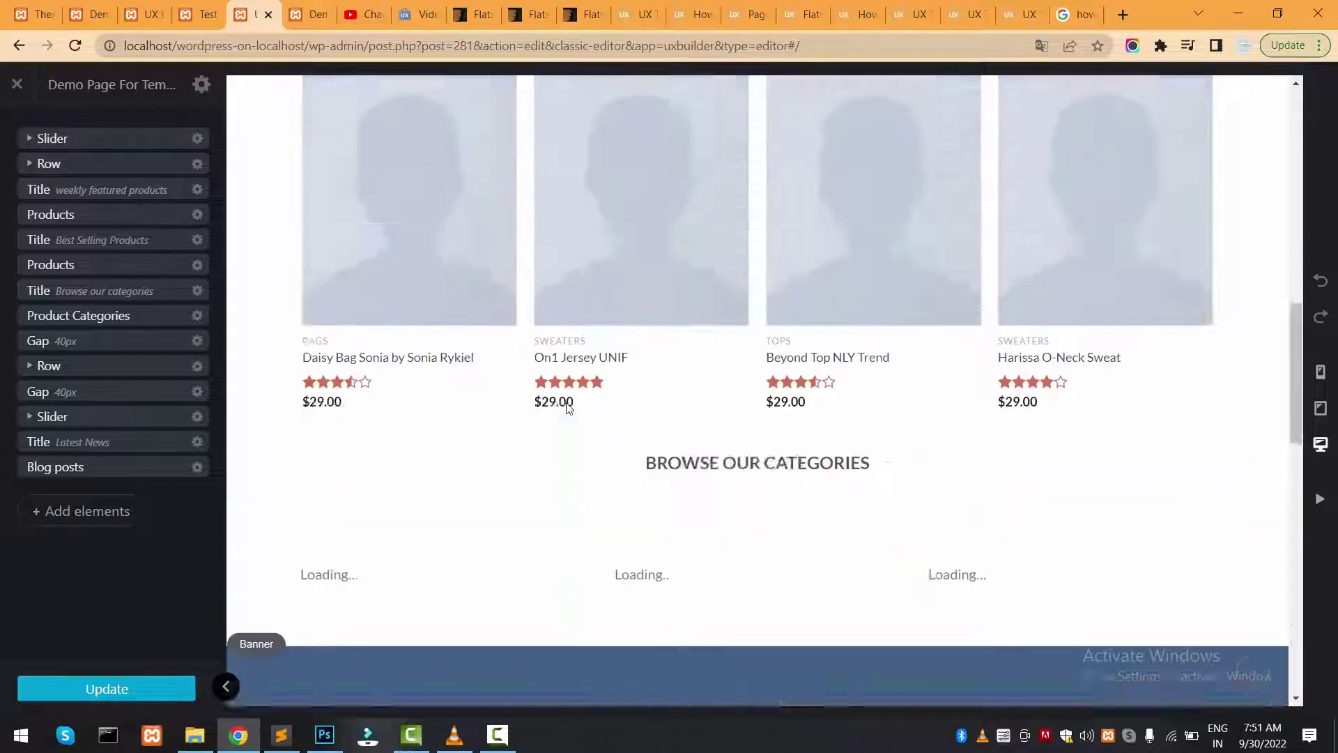
pyautogui.scroll(10, 566, 407)
pyautogui.scroll(2, 566, 408)
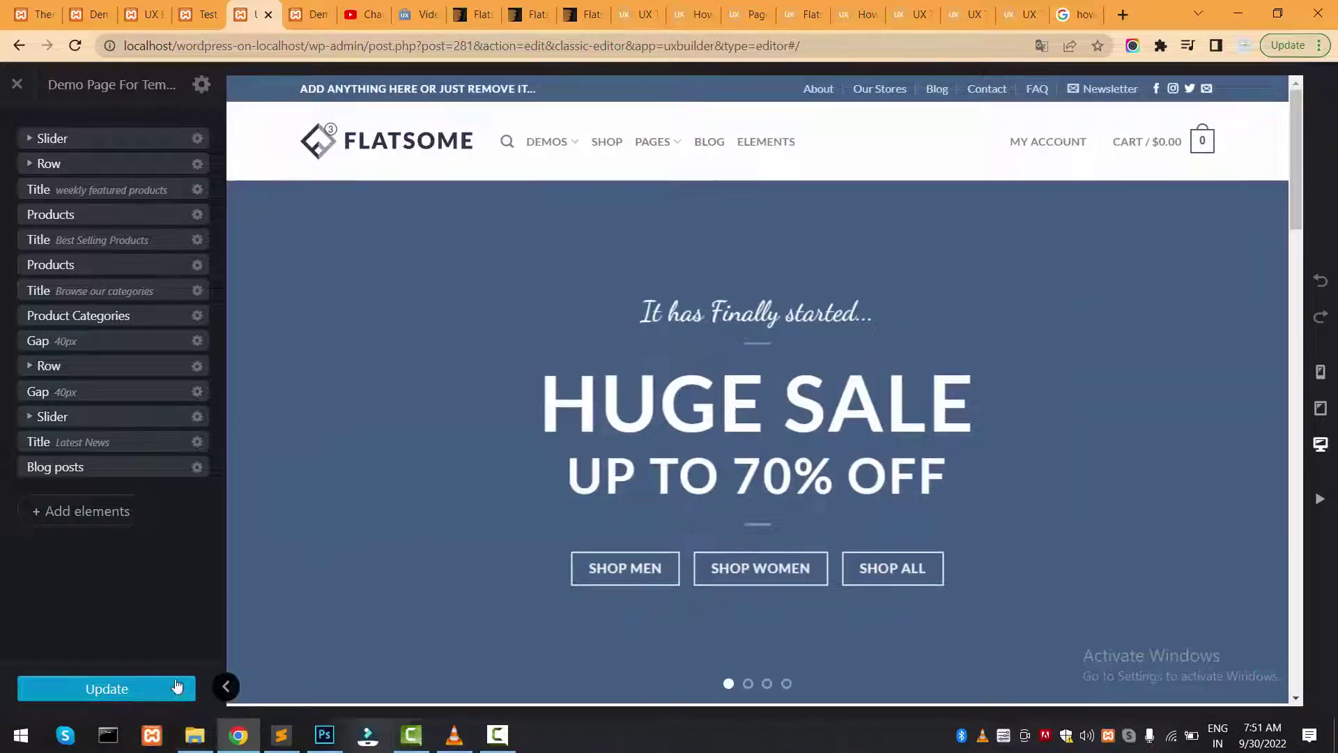
pyautogui.click(141, 694)
pyautogui.moveTo(375, 411)
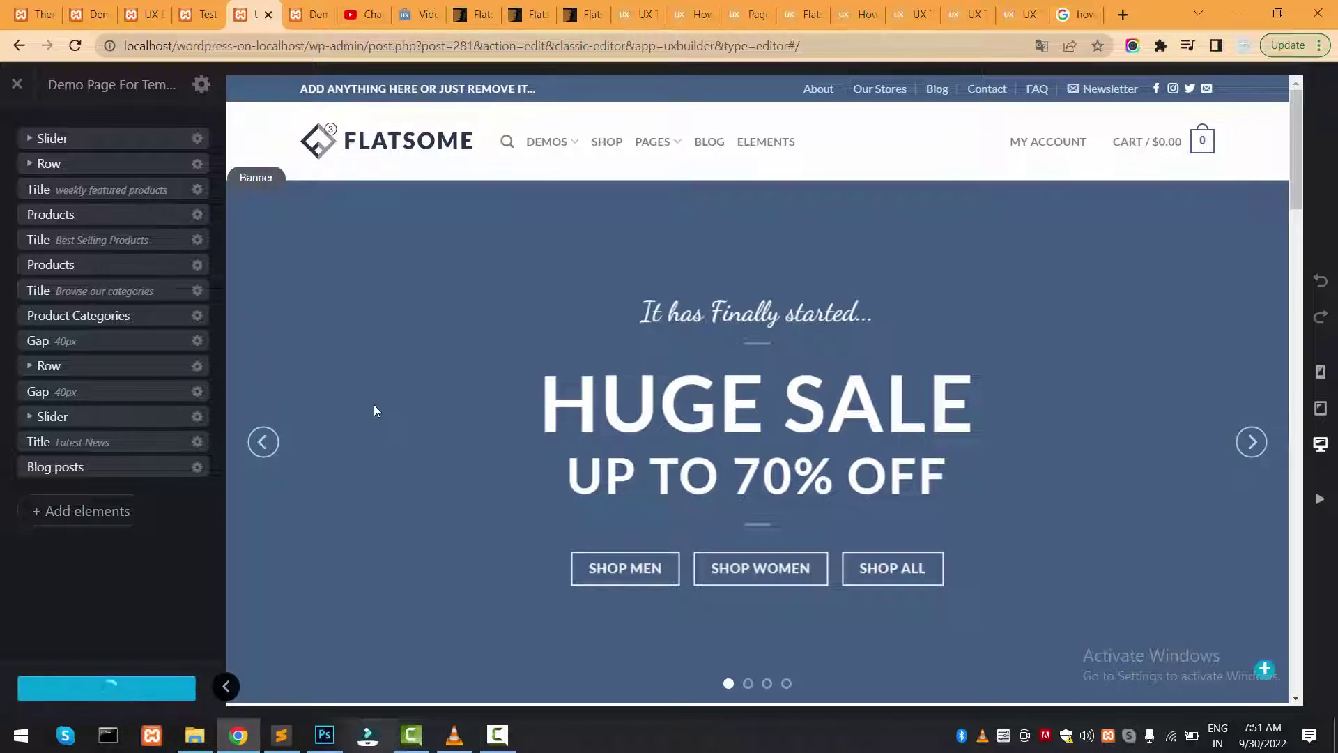
# Reload the live demo page so it shows the saved Classic Shop layout
pyautogui.click(297, 4)
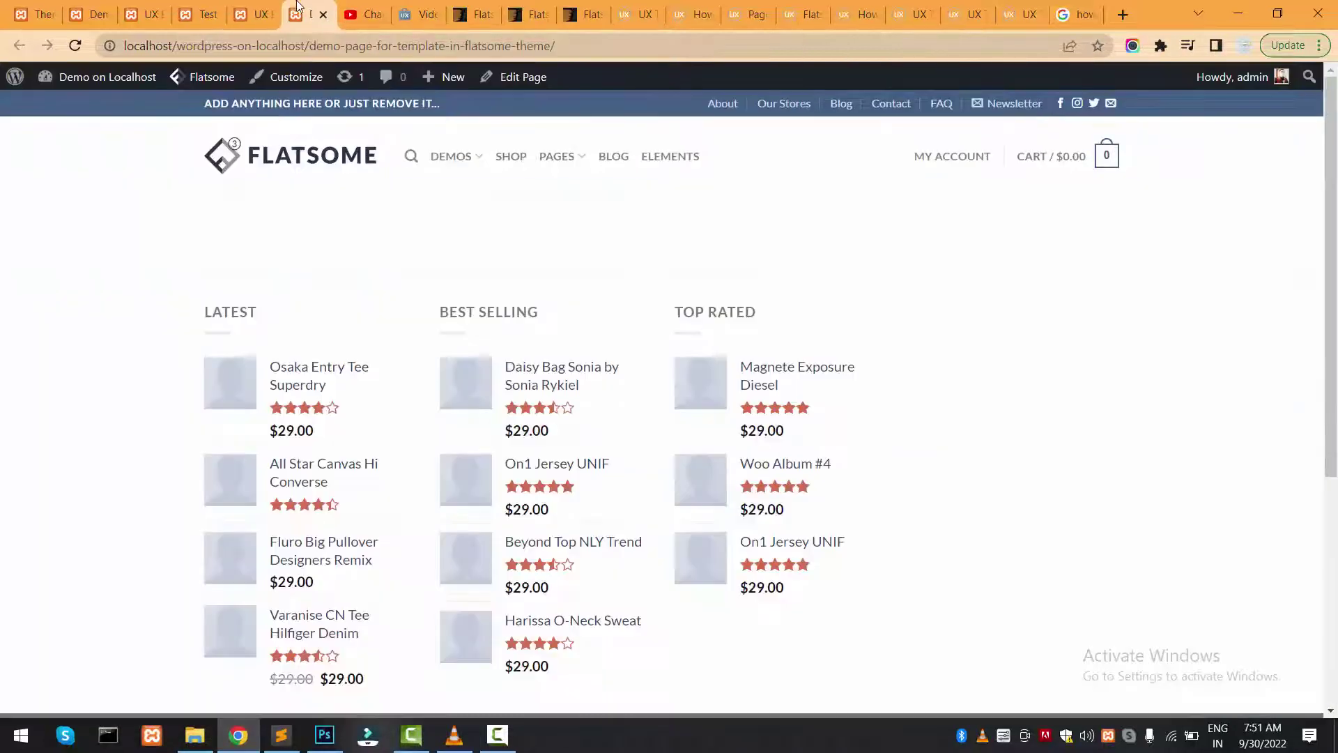
pyautogui.click(75, 45)
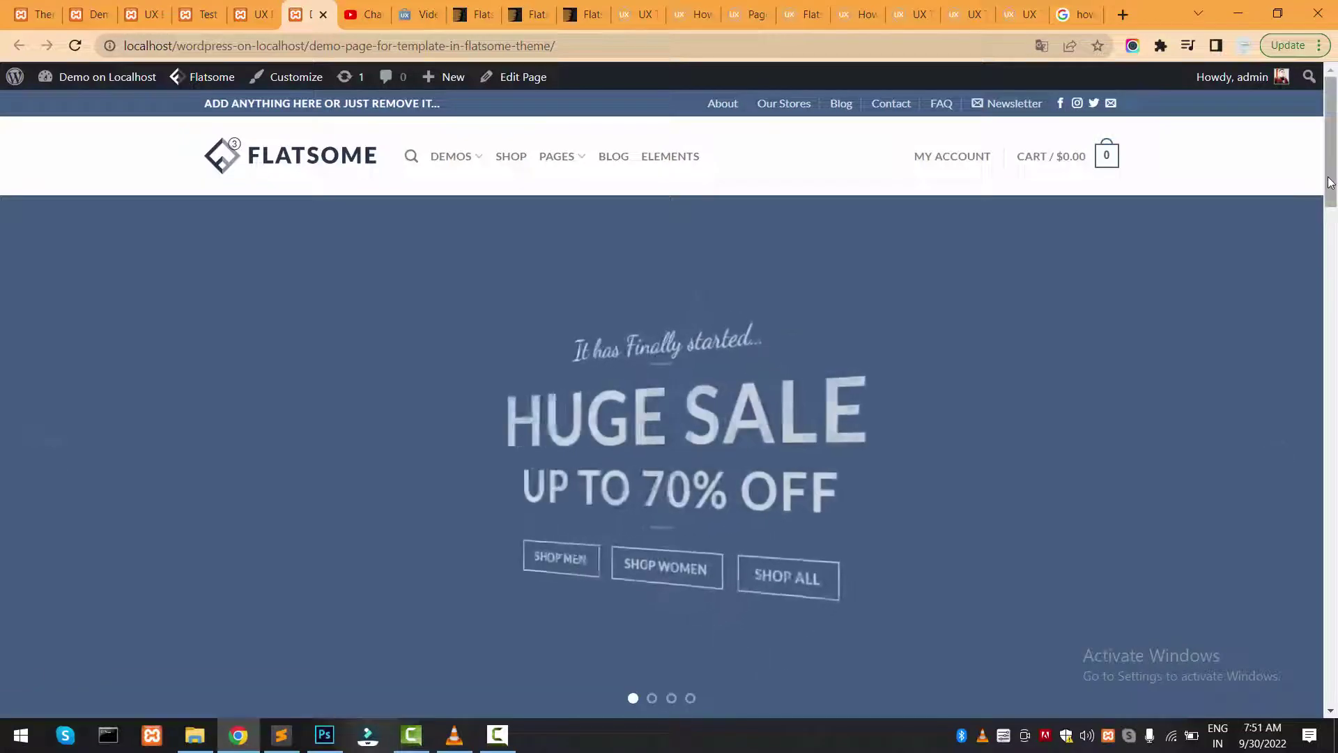
pyautogui.moveTo(1334, 207); pyautogui.dragTo(1335, 611)
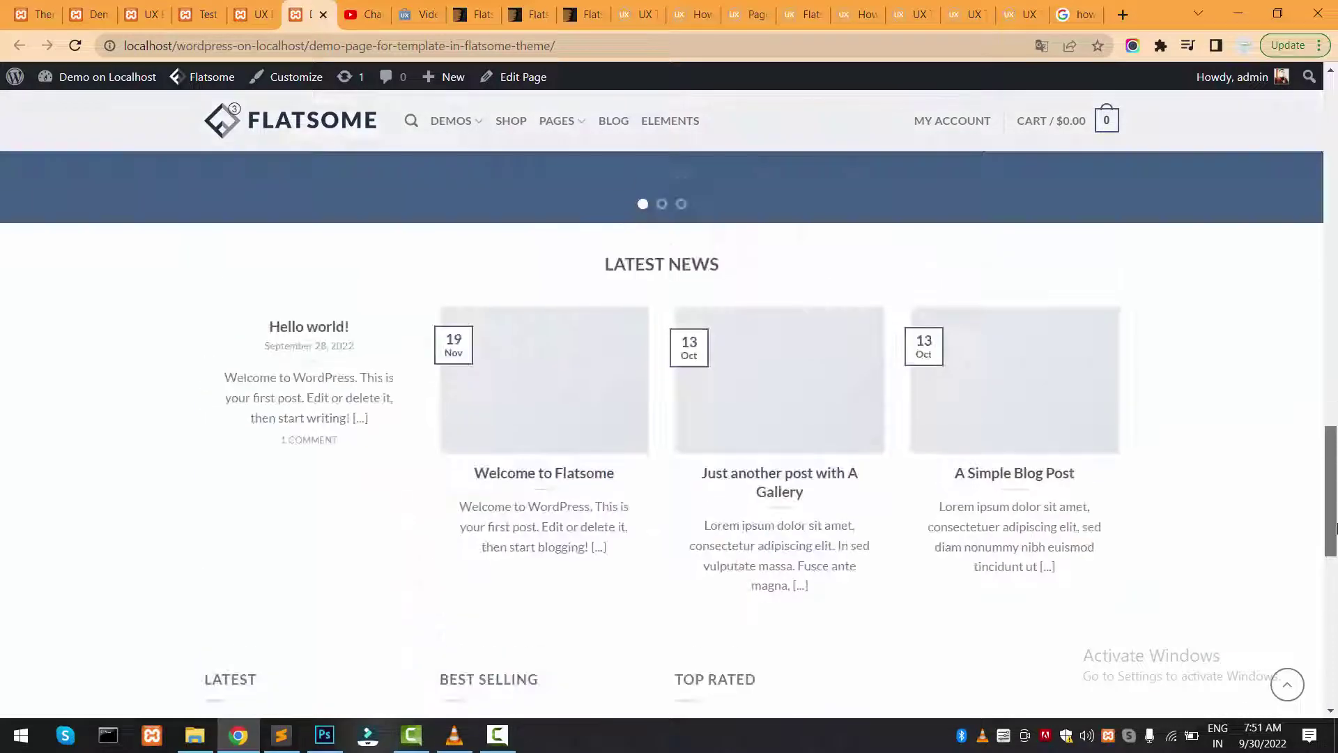
pyautogui.moveTo(1335, 612)
pyautogui.mouseDown()
pyautogui.moveTo(1335, 216)
pyautogui.moveTo(1335, 230)
pyautogui.mouseUp()
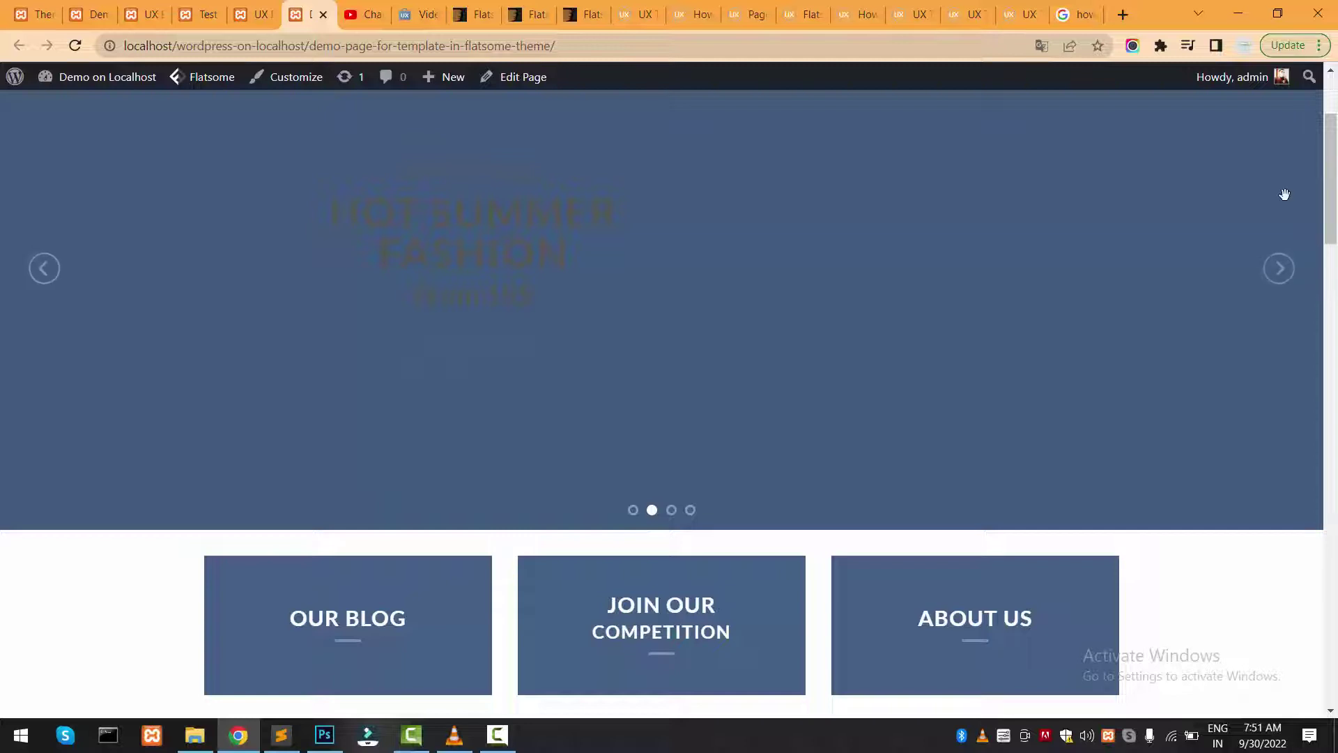
pyautogui.scroll(-5, 872, 314)
pyautogui.scroll(-5, 384, 366)
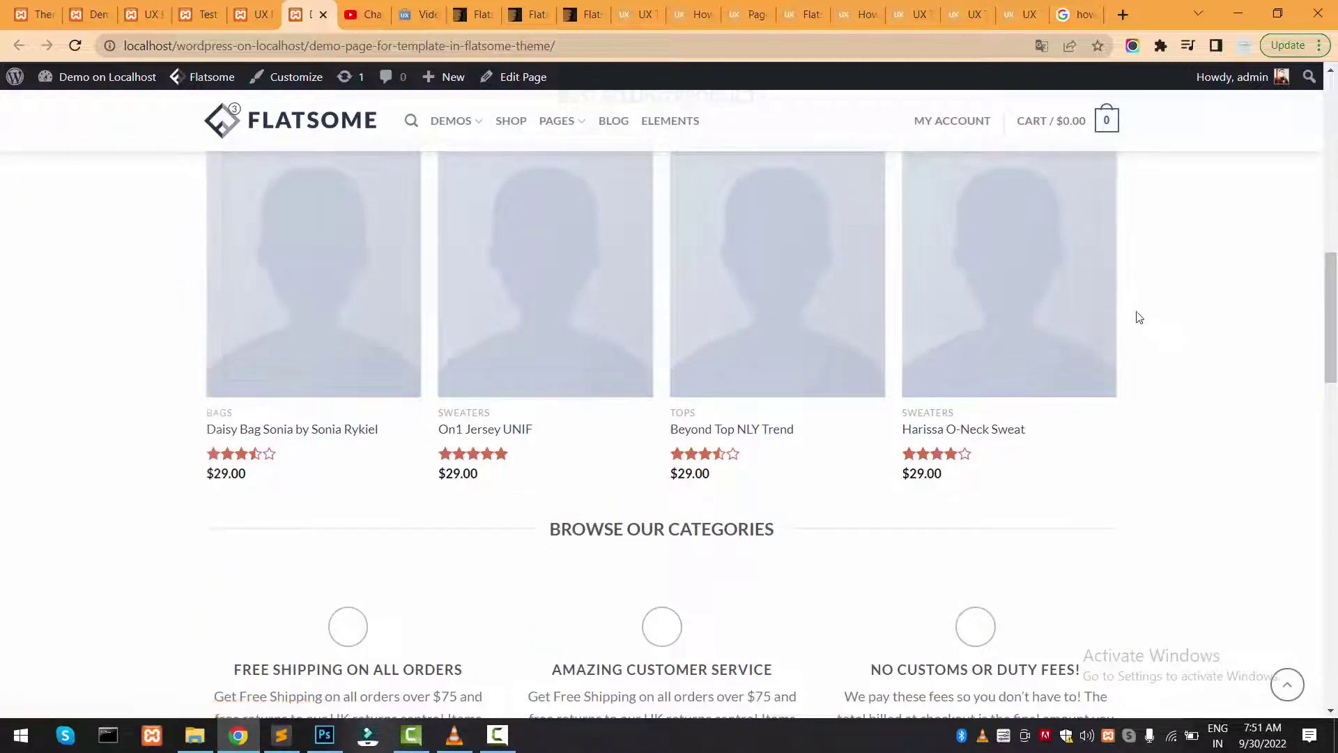
# Scroll the live page through products, categories, testimonials, latest news and footer
pyautogui.moveTo(1331, 338); pyautogui.dragTo(1335, 376)
pyautogui.scroll(-1, 1336, 385)
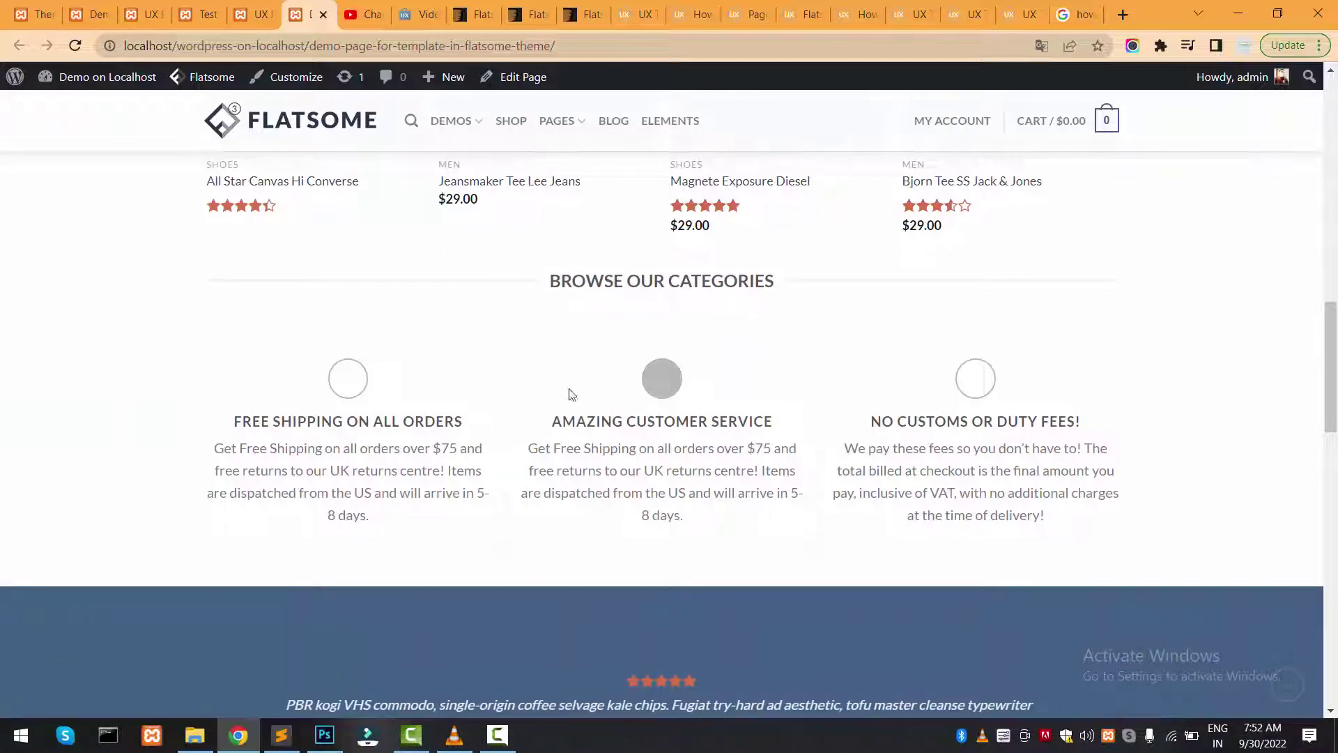
pyautogui.scroll(-3, 638, 319)
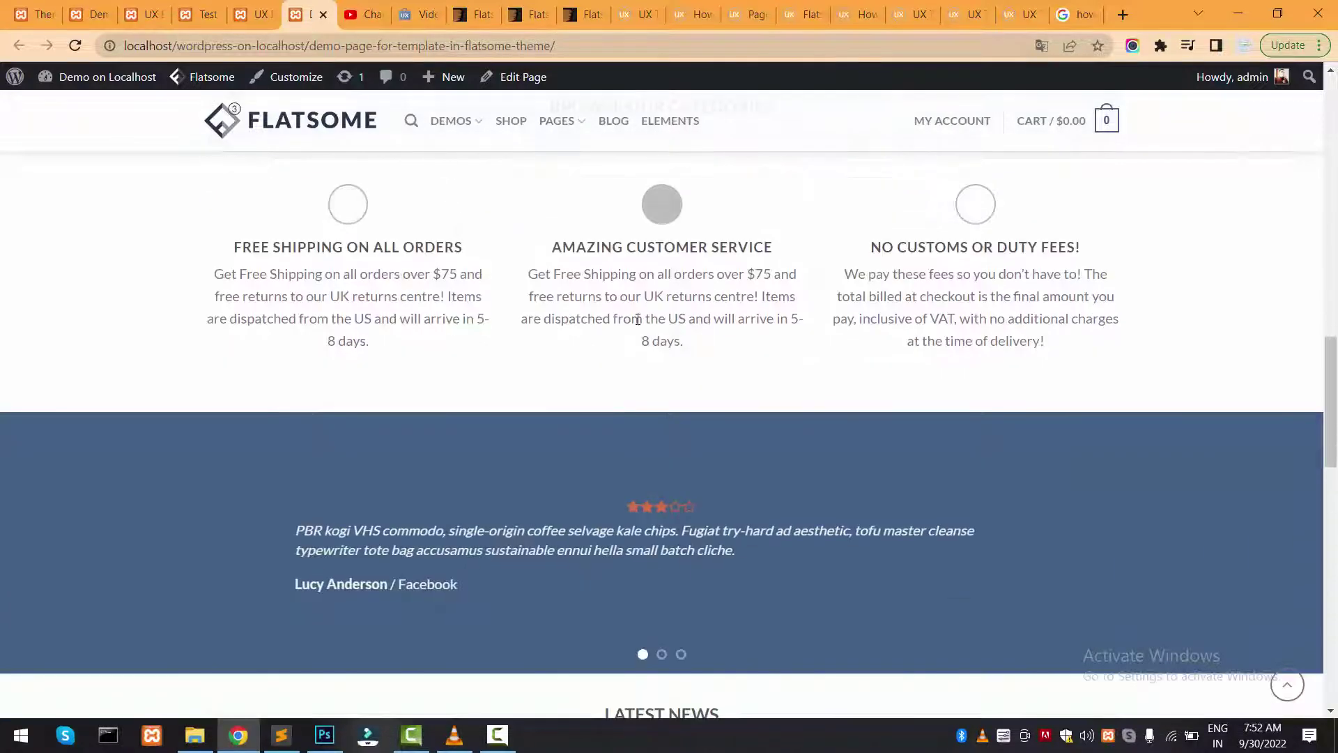
pyautogui.scroll(-3, 874, 296)
pyautogui.scroll(3, 876, 295)
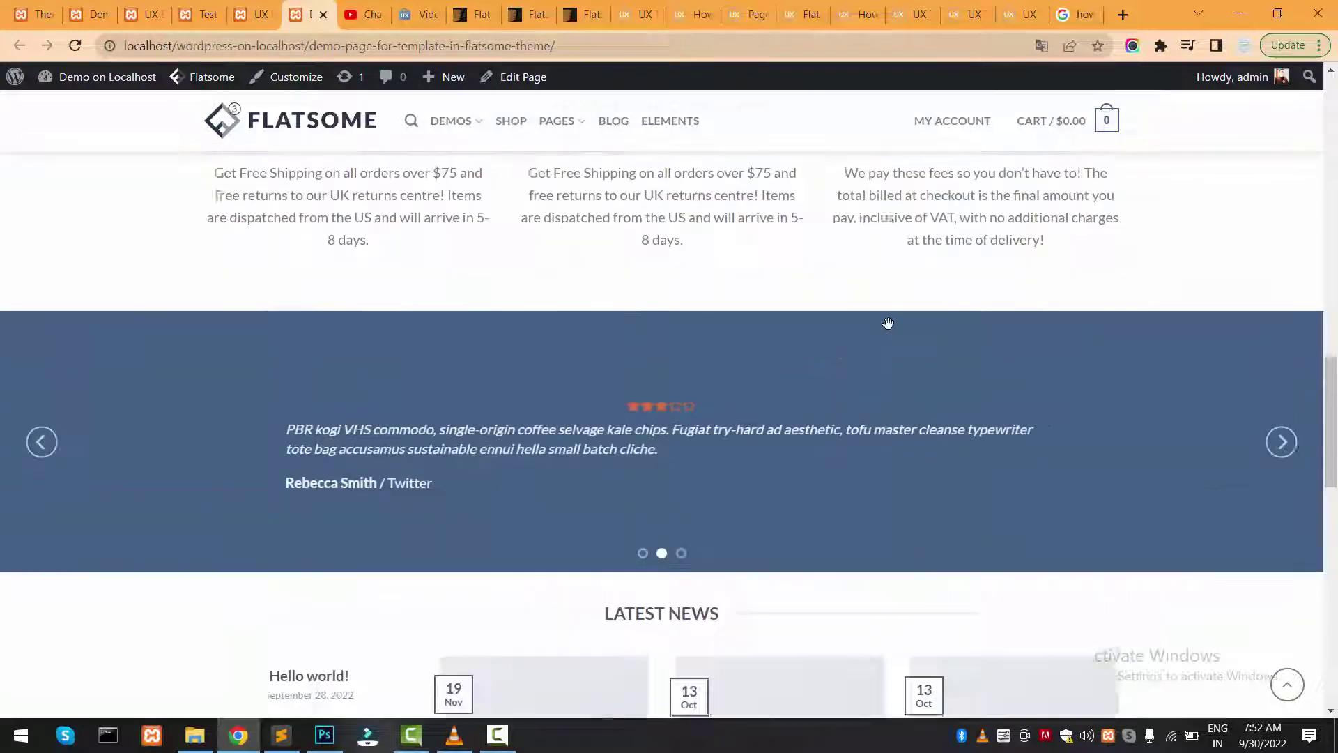
pyautogui.scroll(-3, 890, 324)
pyautogui.scroll(-3, 888, 323)
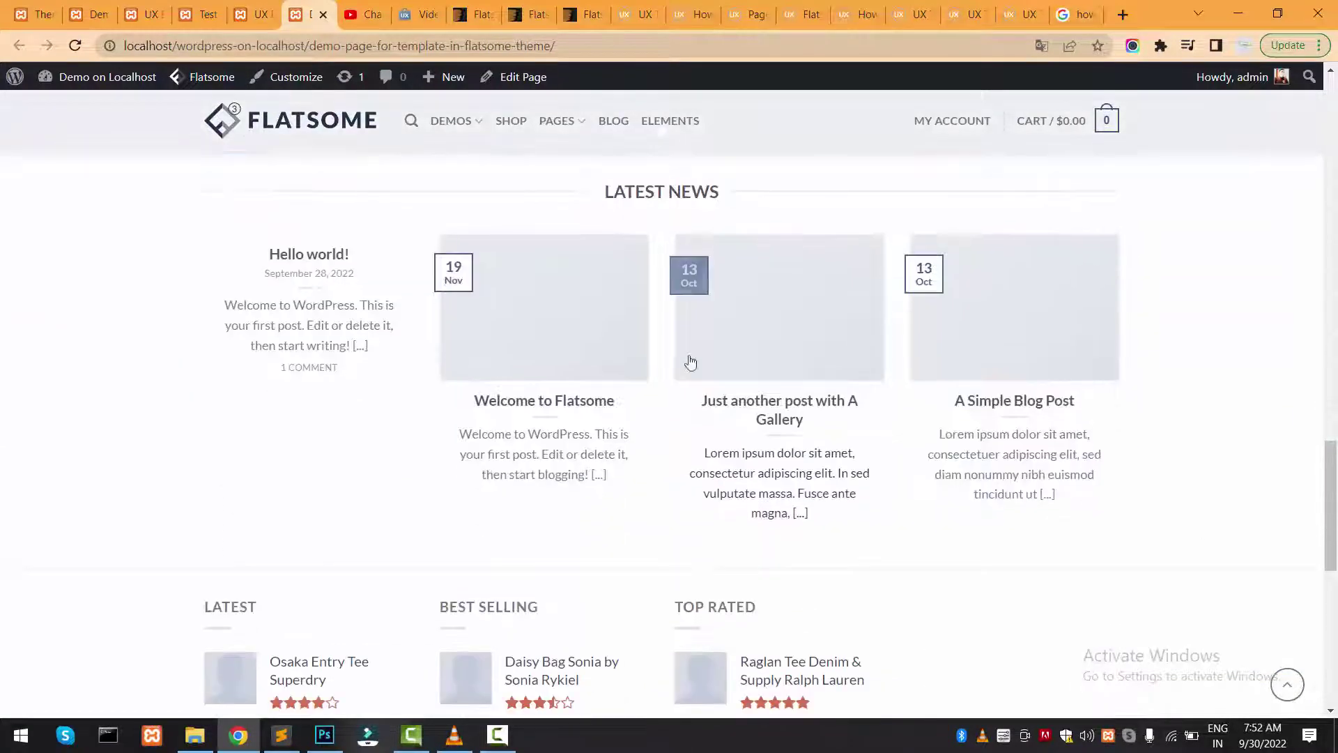
pyautogui.scroll(-3, 1228, 486)
pyautogui.scroll(3, 1126, 457)
pyautogui.scroll(3, 1128, 461)
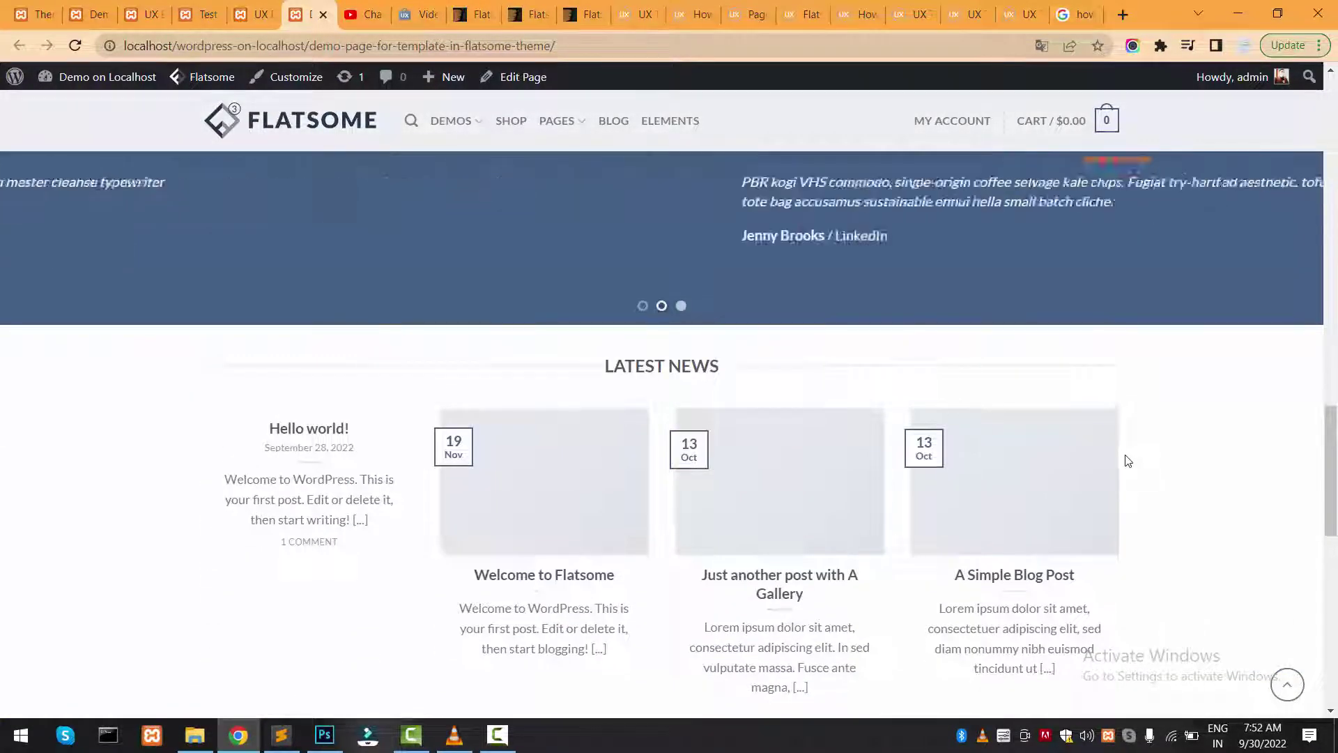
pyautogui.scroll(-4, 1128, 461)
pyautogui.scroll(-4, 1128, 461)
pyautogui.scroll(-2, 1128, 460)
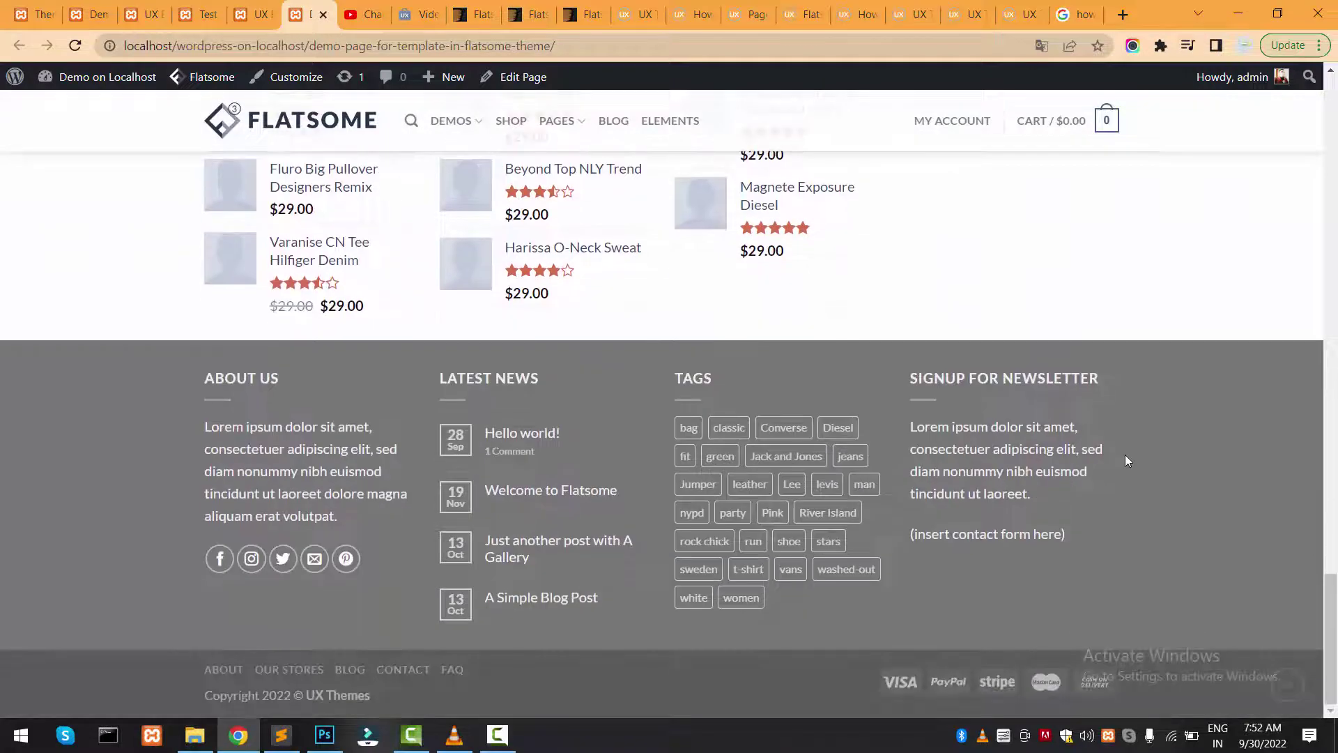
pyautogui.scroll(2, 1127, 460)
pyautogui.scroll(4, 1128, 460)
pyautogui.scroll(4, 1128, 461)
pyautogui.scroll(4, 1127, 461)
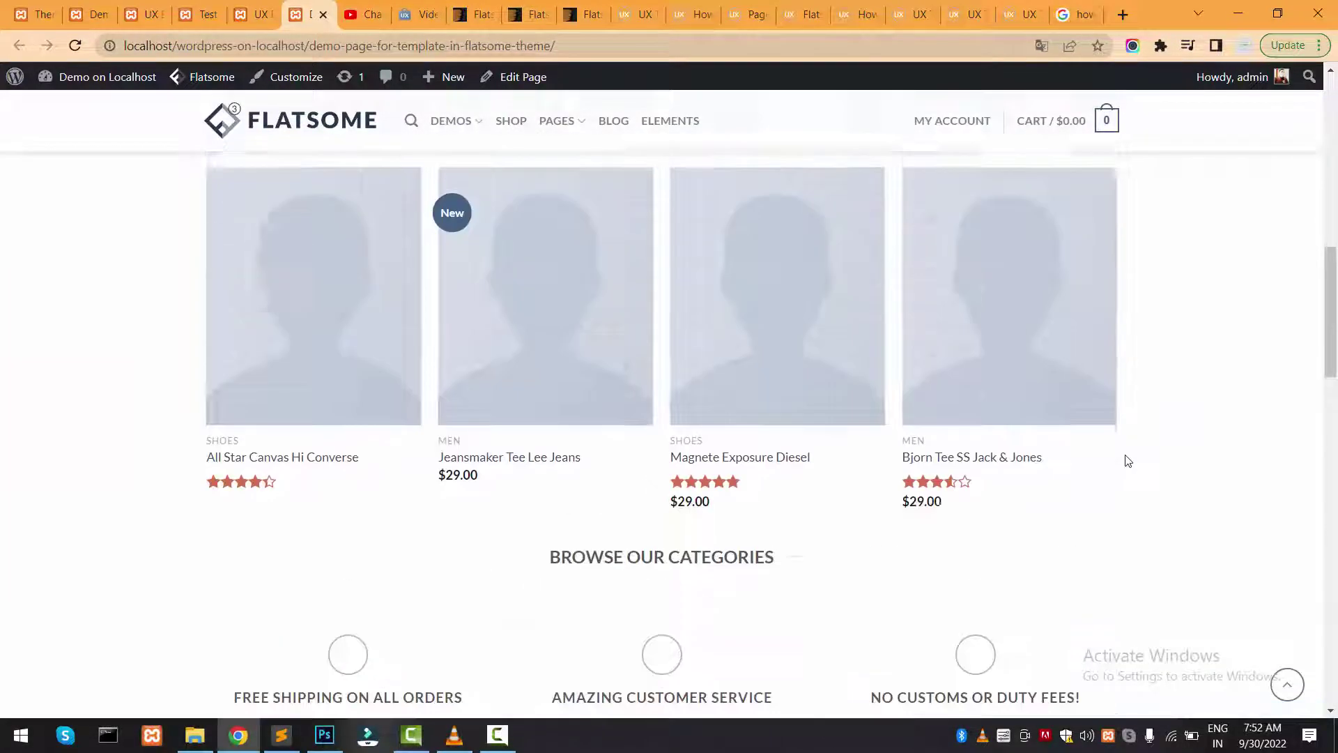
pyautogui.scroll(5, 1127, 461)
pyautogui.scroll(5, 1125, 454)
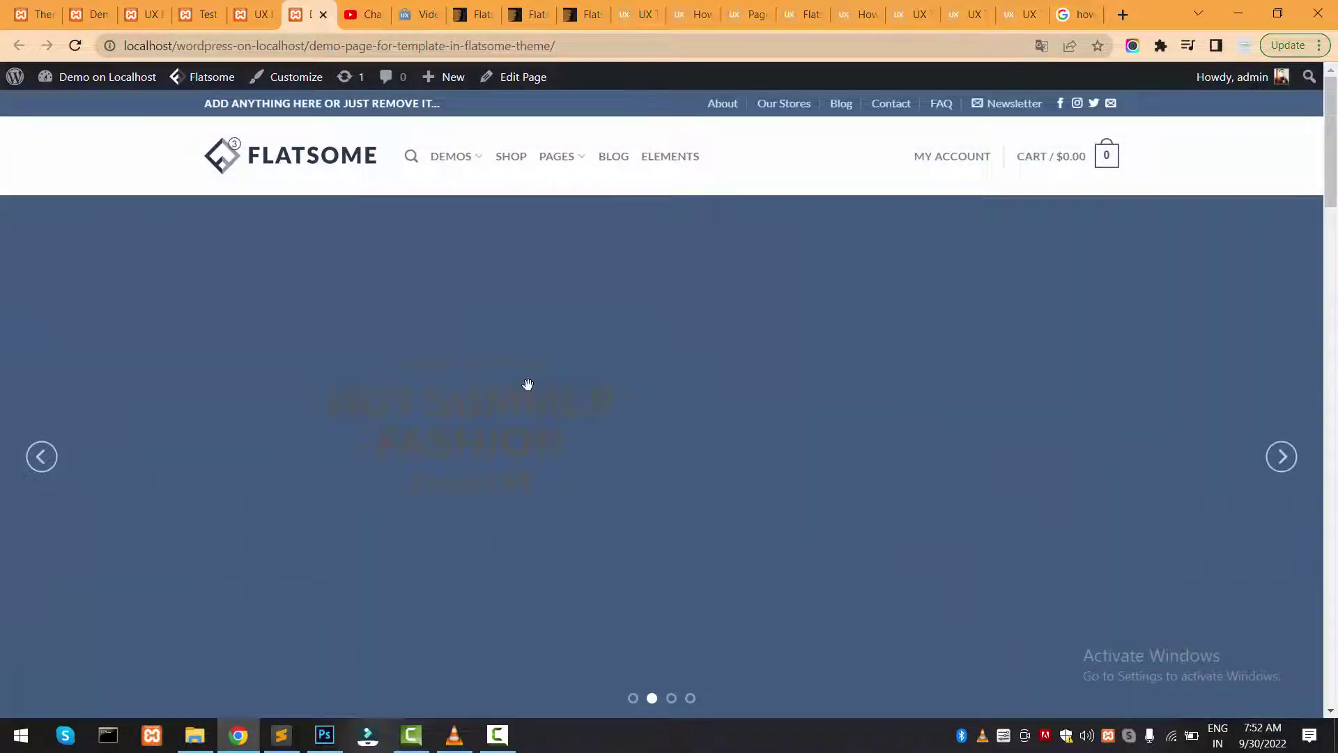